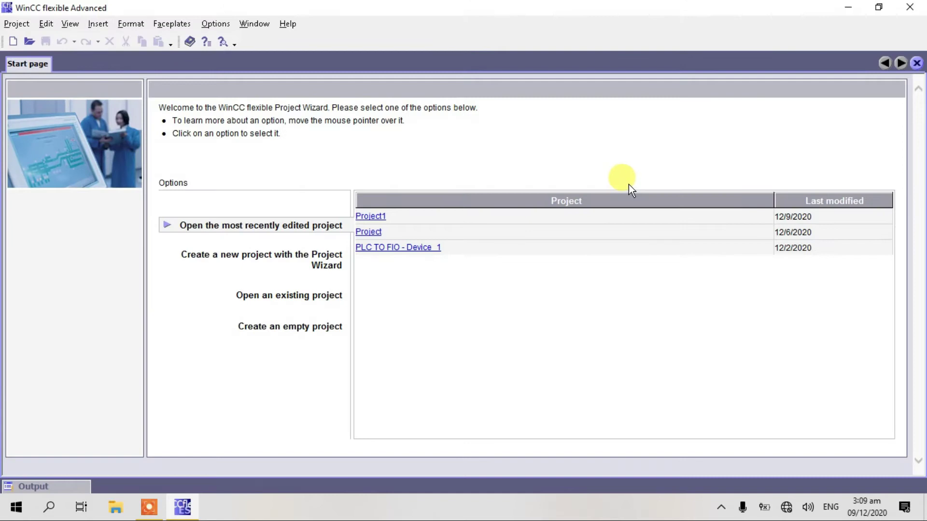
- Create an empty project for a PC device with WinCC flexible Runtime
mouse_move(313, 339)
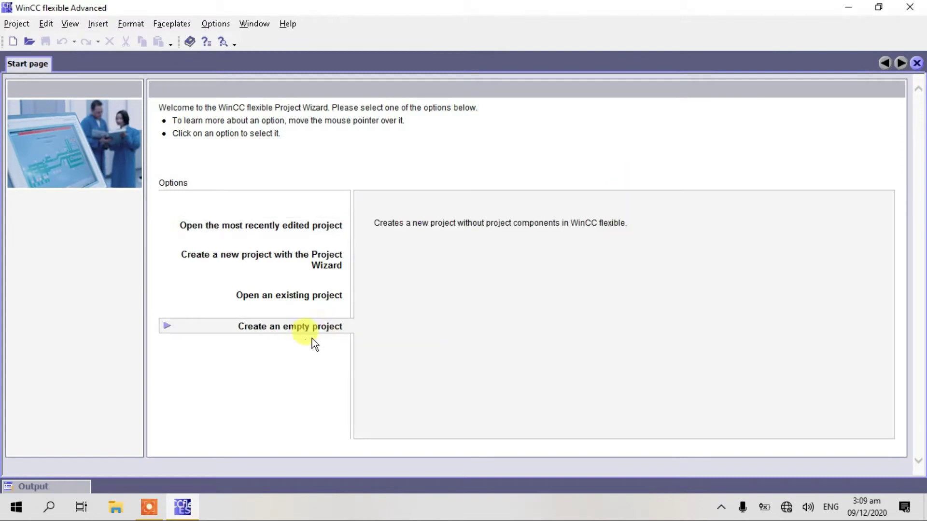
click(282, 331)
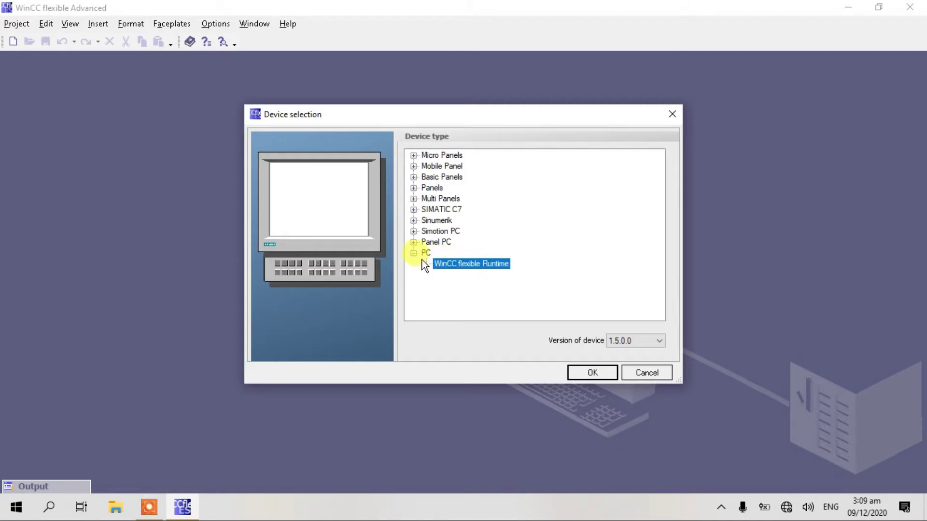
click(584, 376)
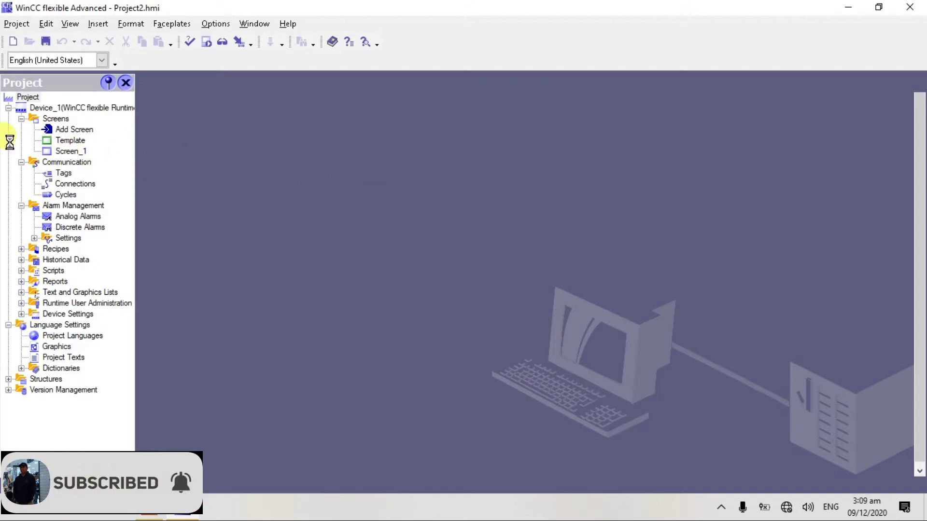
- Open Screen_1 for editing and add two more screens to the project
double_click(65, 151)
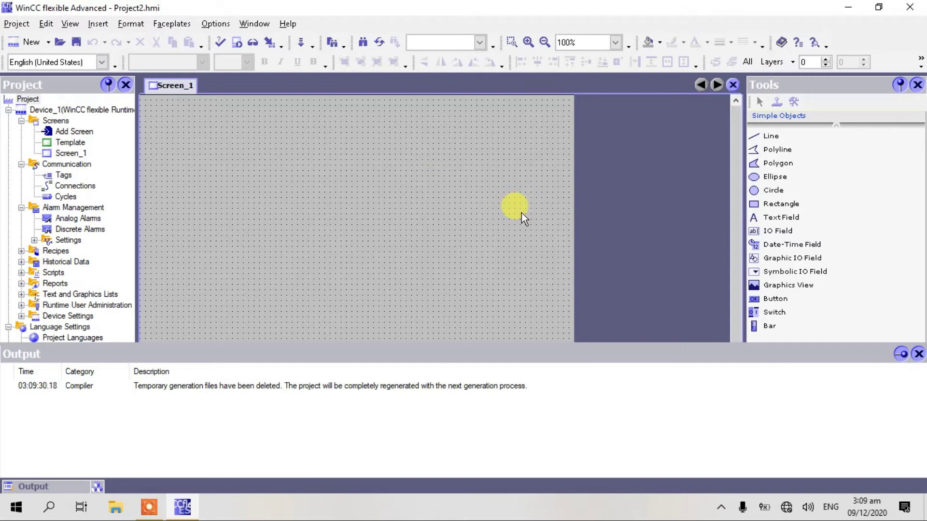
click(86, 134)
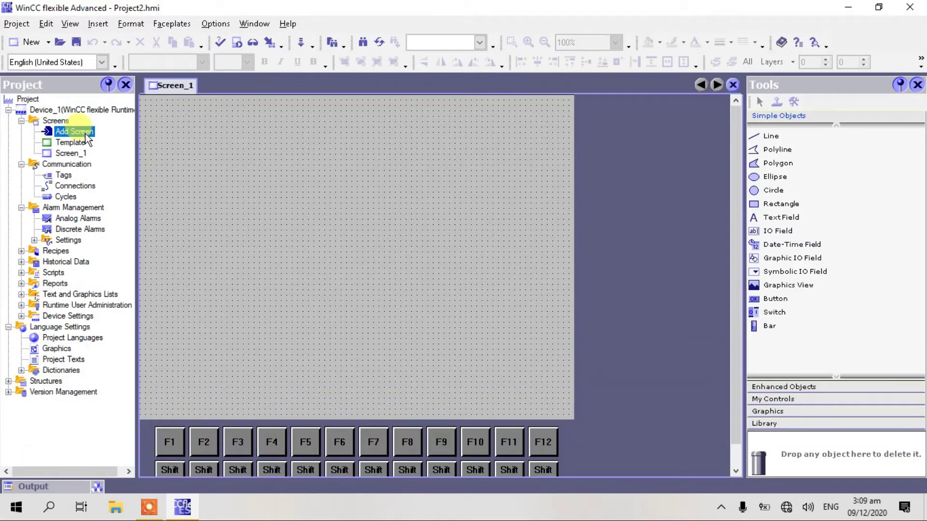
double_click(75, 132)
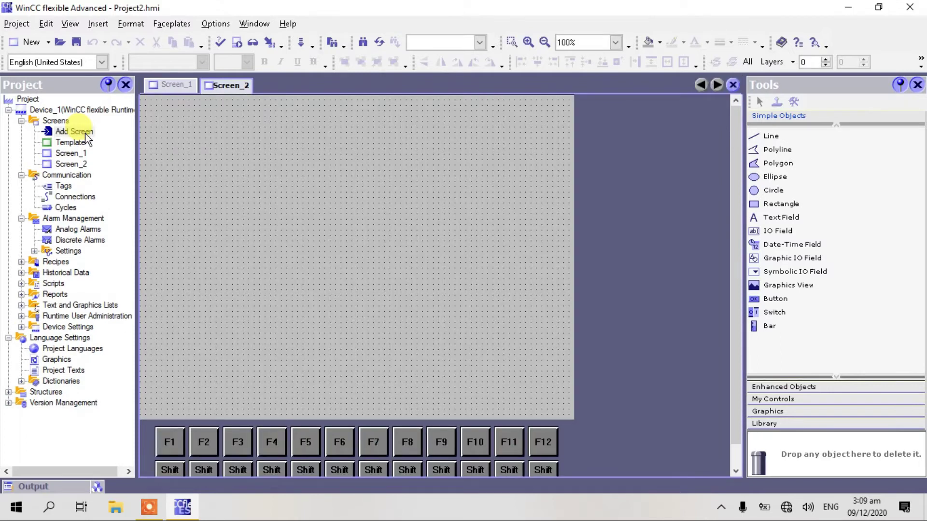
double_click(84, 134)
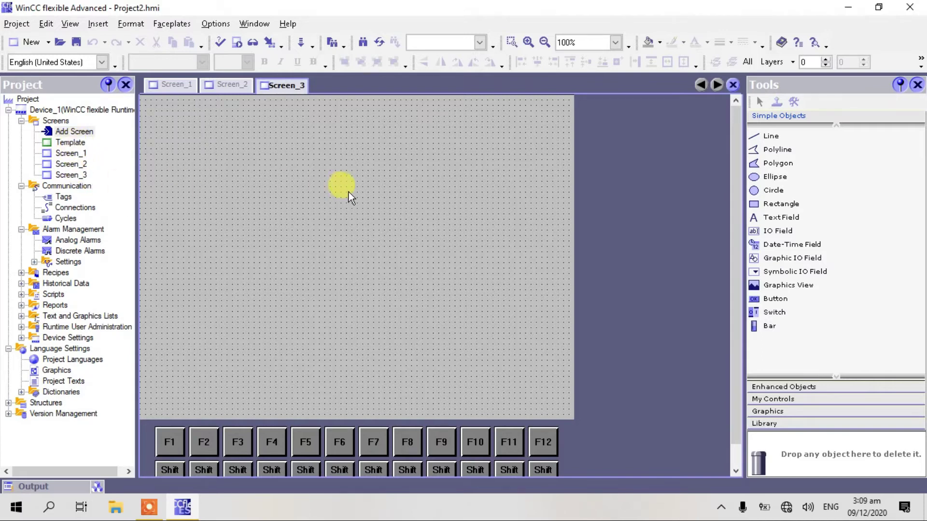
- Place a button in the lower half of Screen_1 and duplicate it to make a row of three buttons
click(170, 85)
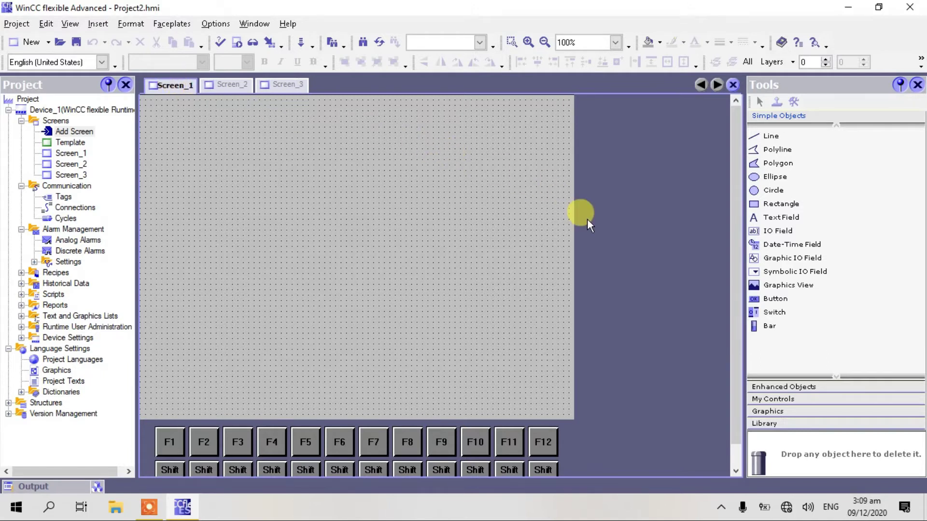
click(615, 42)
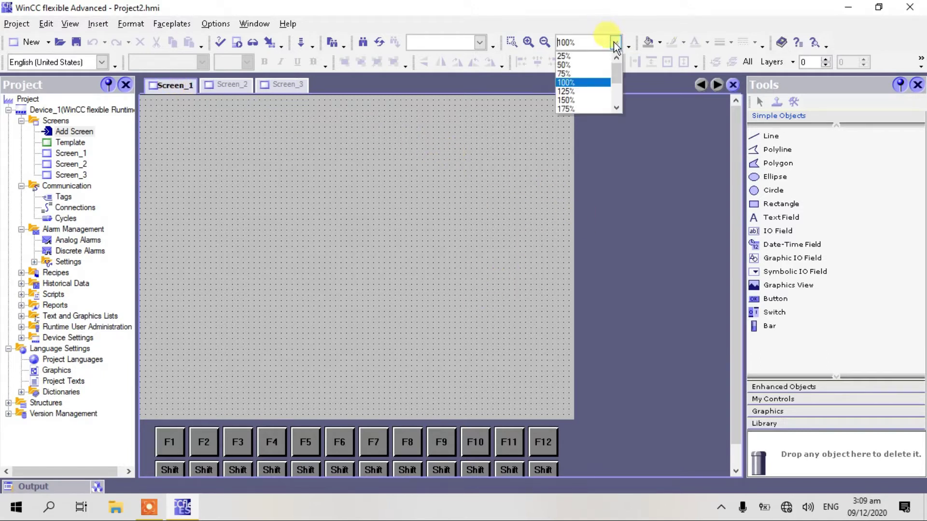
click(579, 74)
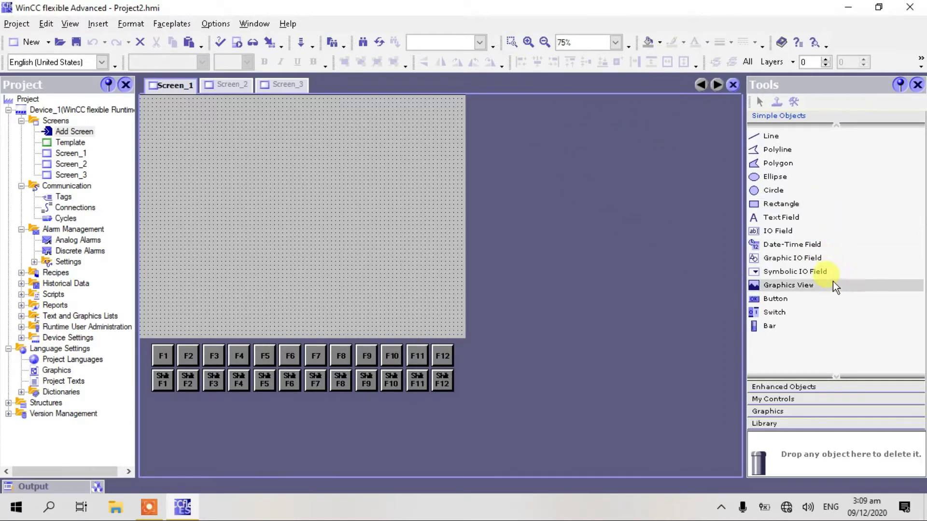
drag(790, 301, 202, 255)
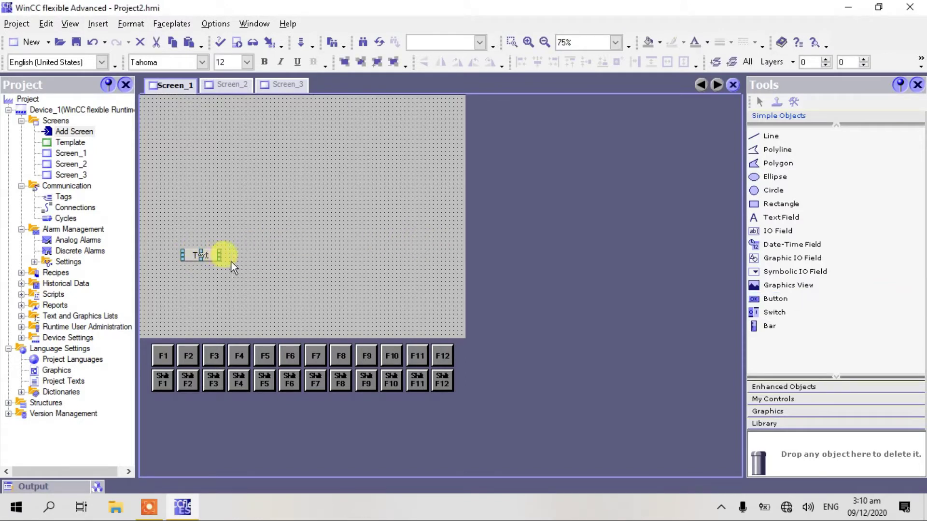
drag(219, 256, 286, 257)
key(ctrl+v)
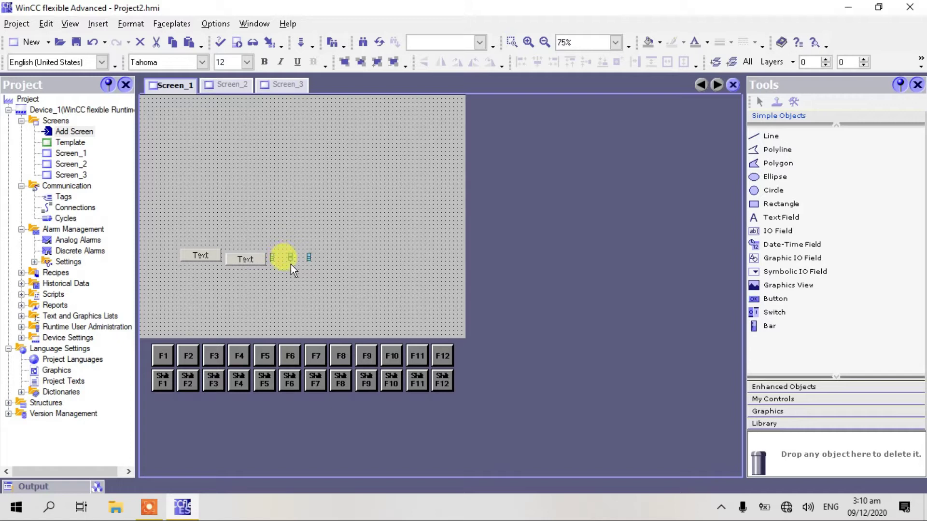
key(Delete)
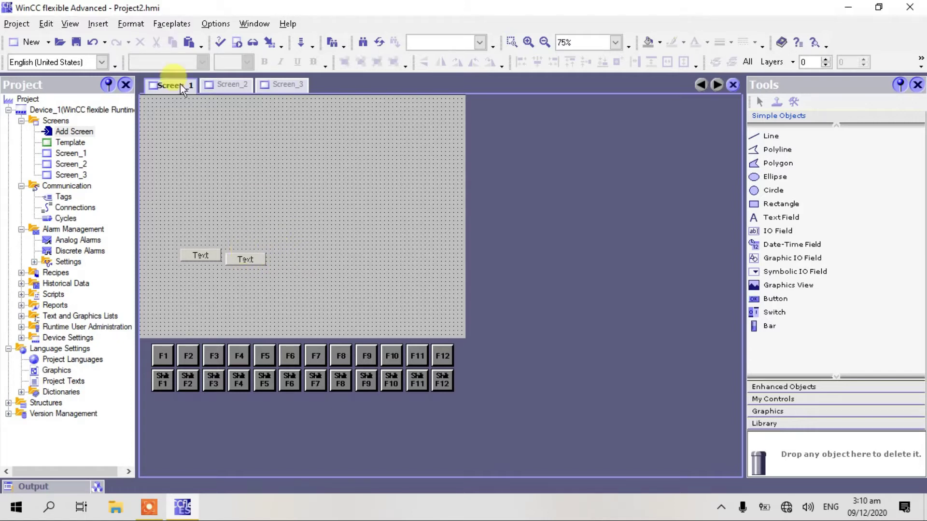
click(92, 44)
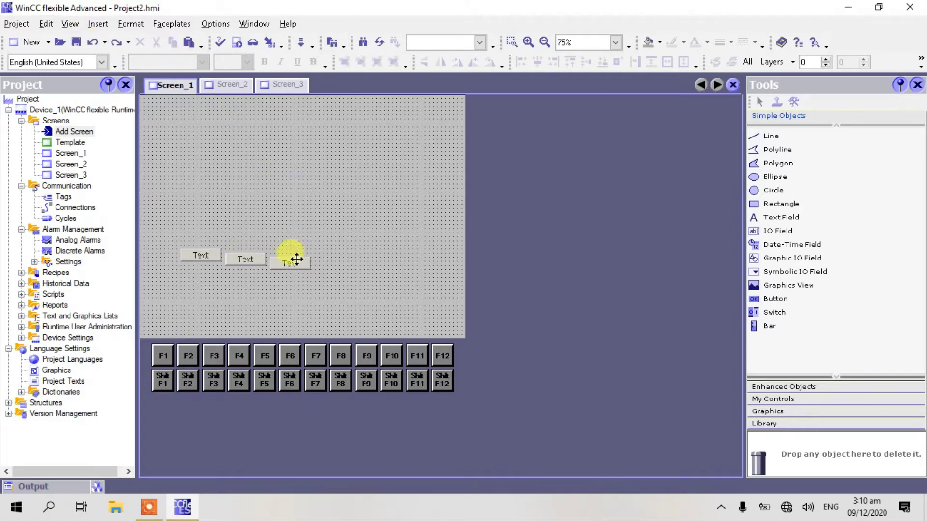
- Enlarge the first two buttons on Screen_1 and space the three buttons apart
mouse_move(201, 254)
mouse_down()
mouse_move(179, 259)
mouse_move(205, 273)
mouse_up()
click(240, 258)
mouse_move(279, 266)
mouse_down()
mouse_move(314, 268)
mouse_move(268, 277)
mouse_up()
click(259, 261)
click(321, 267)
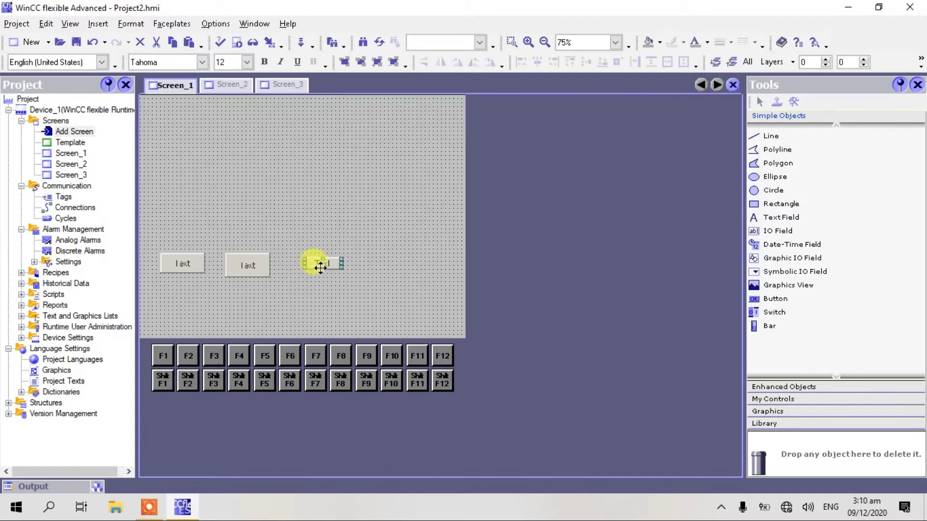
- Line up the three buttons at mid-height of Screen_1 and add a matching fourth button at the right end of the row
drag(343, 269, 324, 220)
click(249, 259)
drag(248, 259, 268, 218)
drag(189, 263, 222, 224)
click(229, 248)
click(324, 229)
drag(325, 231, 377, 232)
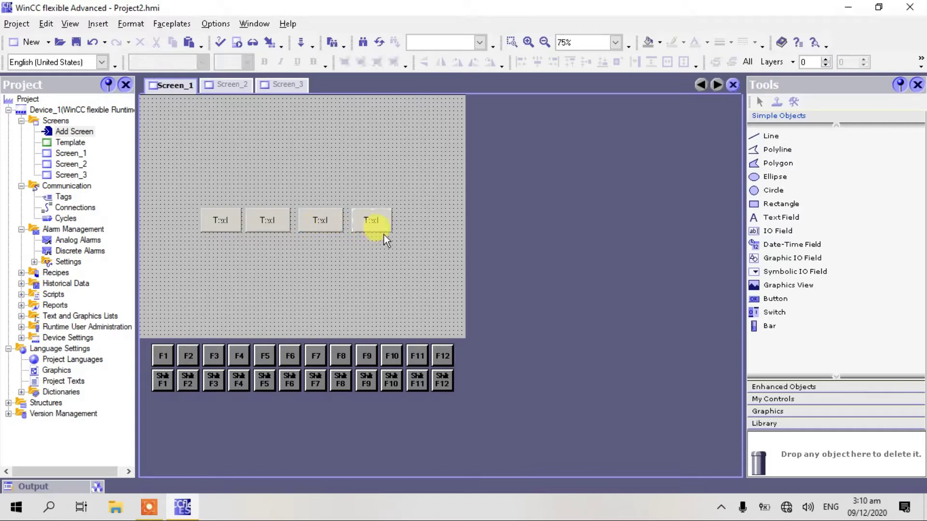
- Shift the first three buttons leftward along the row, leaving a wider gap before the fourth button
drag(217, 221, 178, 222)
drag(267, 222, 241, 222)
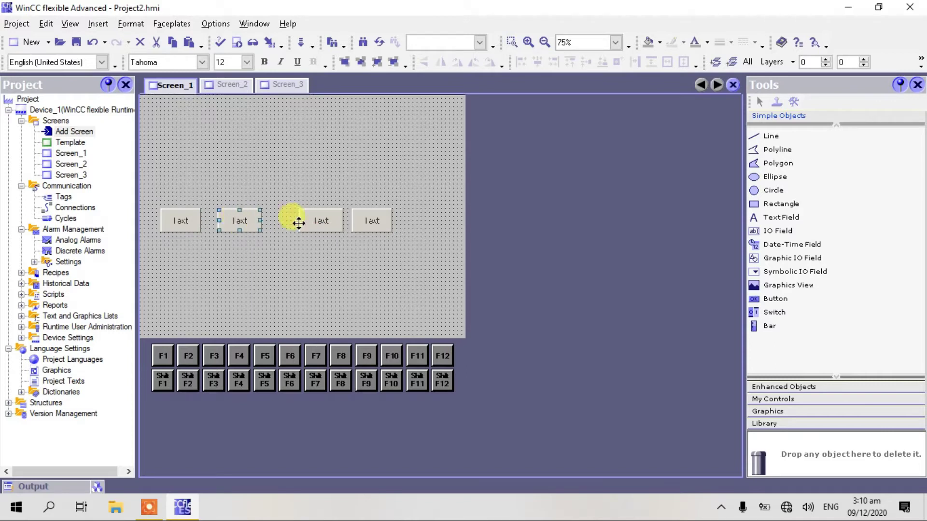
drag(313, 222, 286, 224)
click(338, 270)
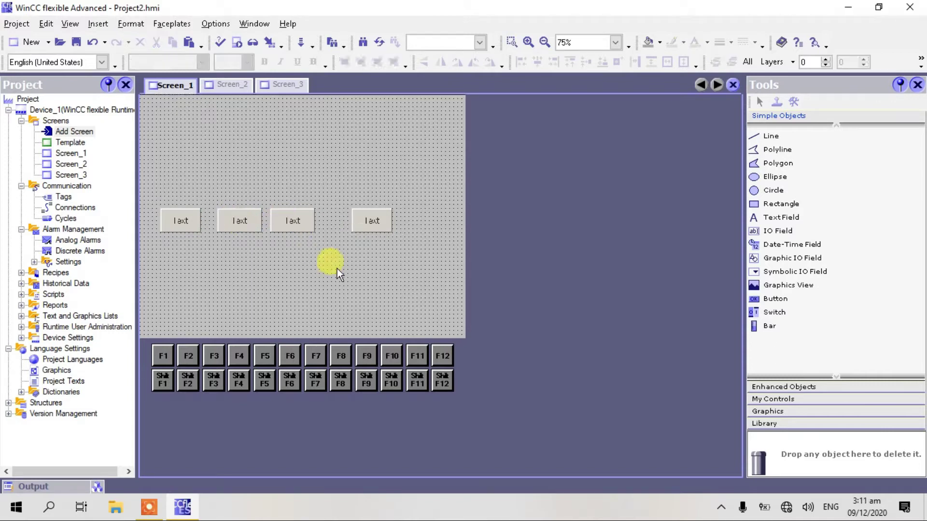
- Set the OFF text of the first button in the row to SCREEN1
click(178, 222)
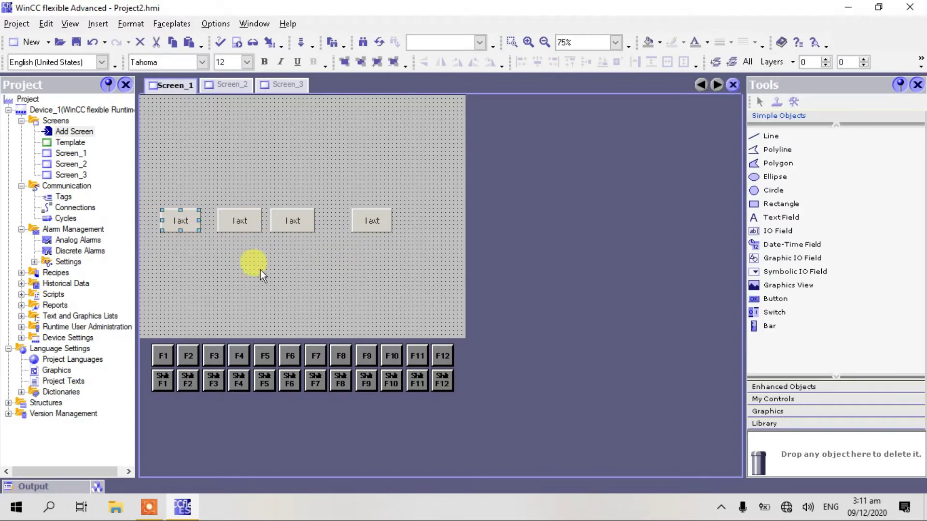
double_click(191, 223)
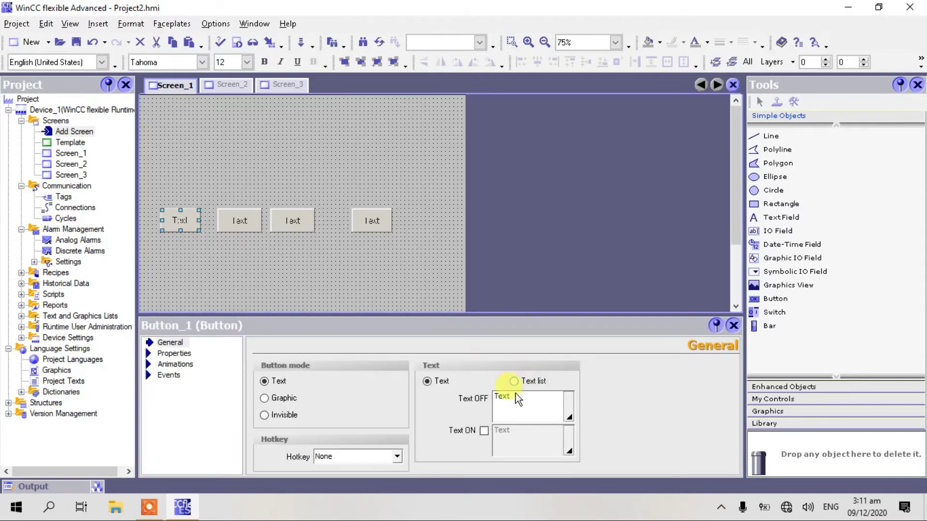
click(516, 392)
key(BackSpace)
key(BackSpace)
key(BackSpace)
key(BackSpace)
text(src)
key(BackSpace)
key(BackSpace)
key(BackSpace)
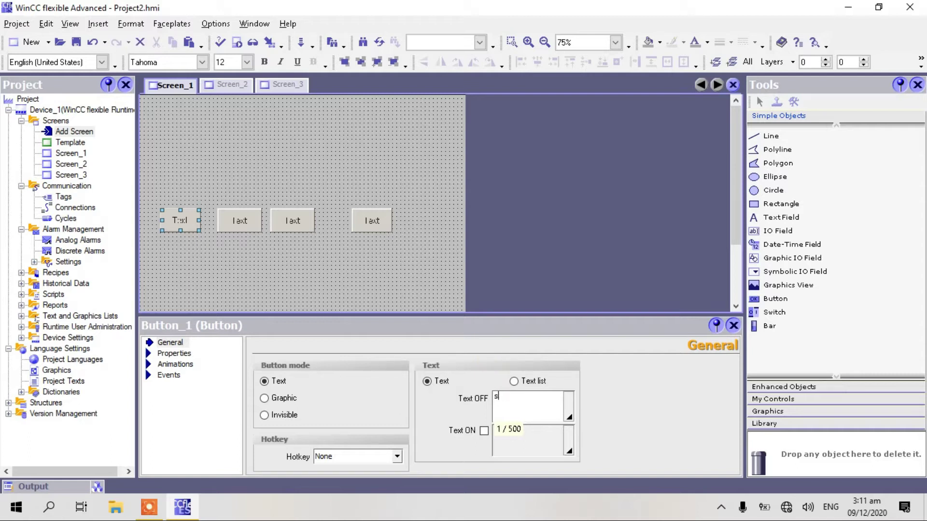
text(SCREEN1)
- Enable the ON text for the first button and copy its OFF text SCREEN1 into it
click(484, 430)
drag(538, 401, 477, 399)
key(ctrl+c)
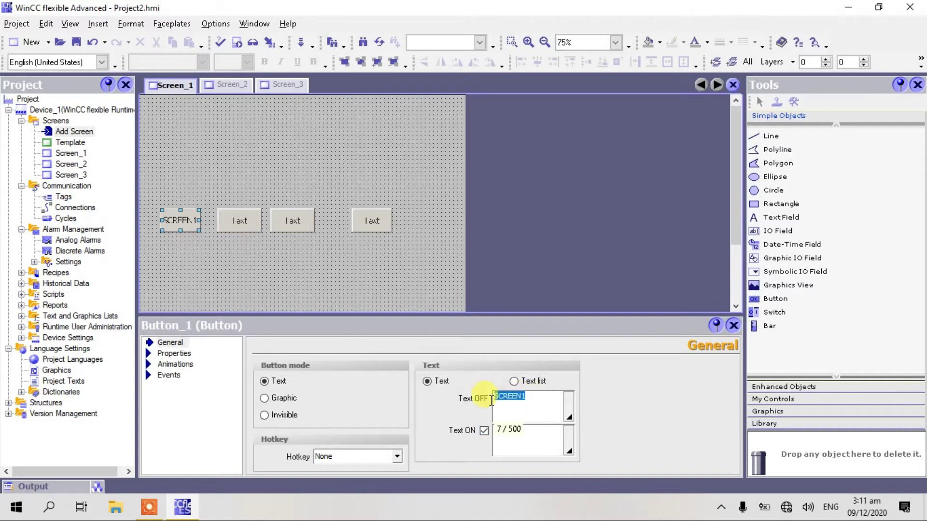
click(517, 439)
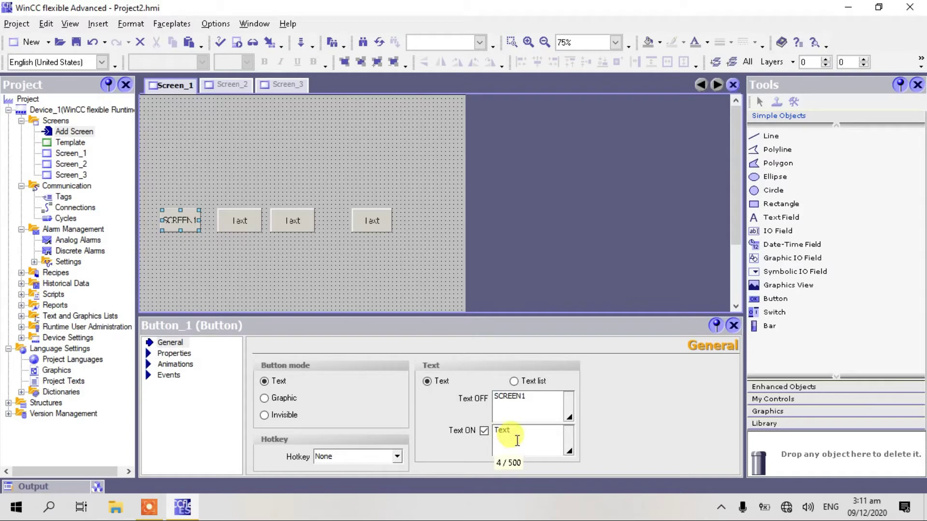
key(BackSpace)
key(BackSpace)
key(BackSpace)
key(BackSpace)
key(ctrl+v)
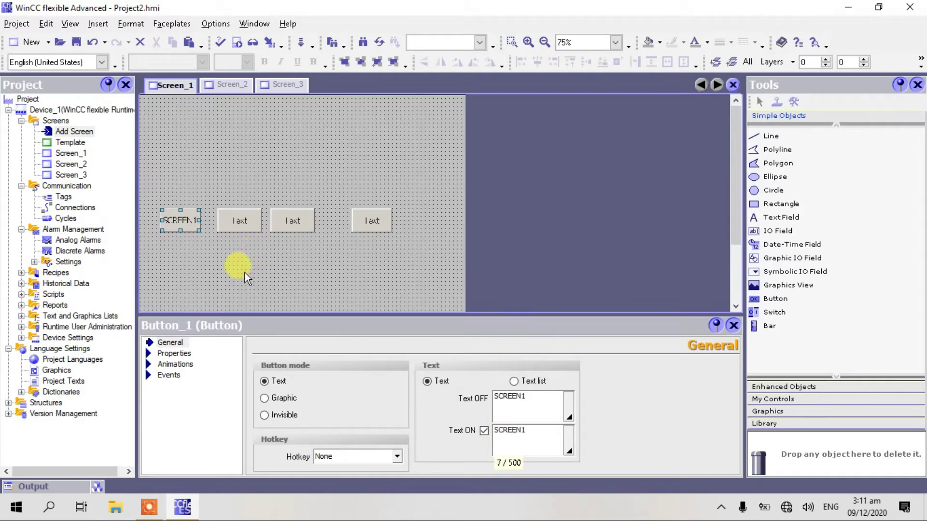
- Enlarge the SCREEN1 button slightly by extending its lower right corner toward the second button
click(213, 254)
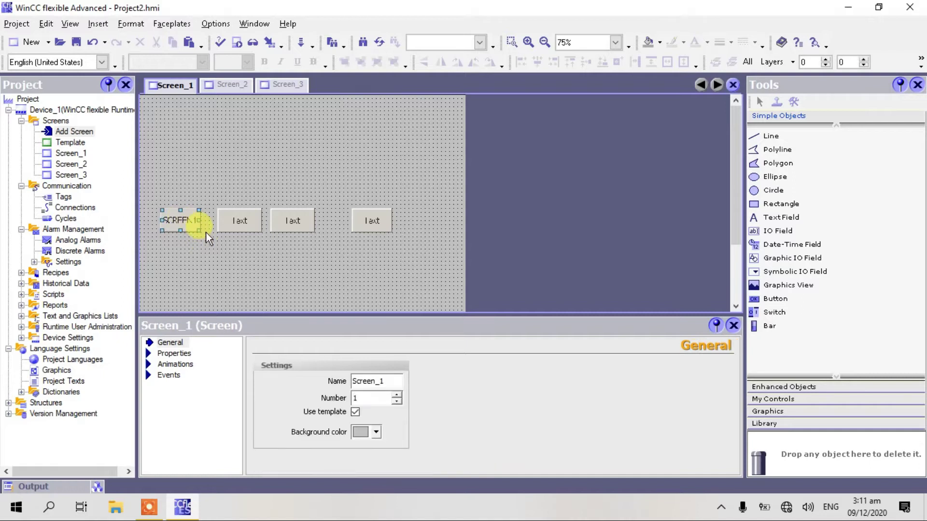
click(199, 229)
drag(199, 232, 211, 235)
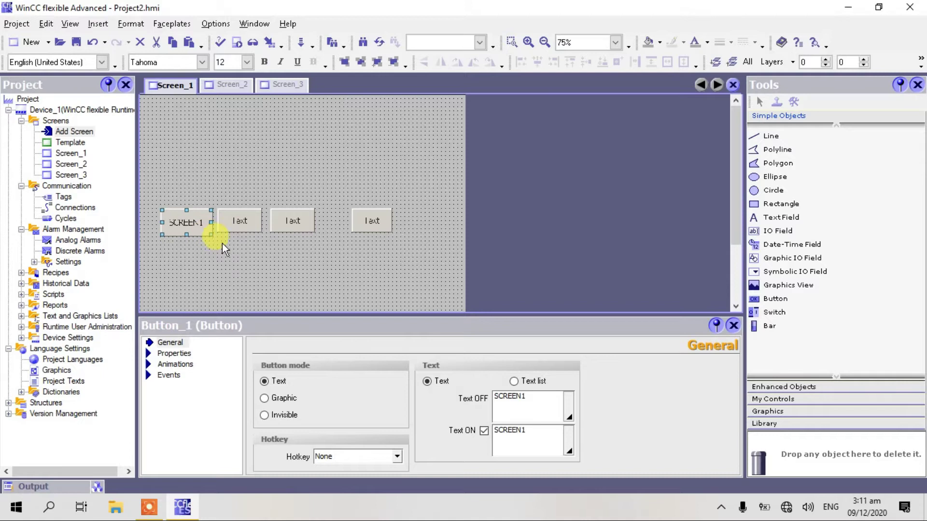
- Set the SCREEN1 button's font to Tahoma, bold, size 16
click(179, 353)
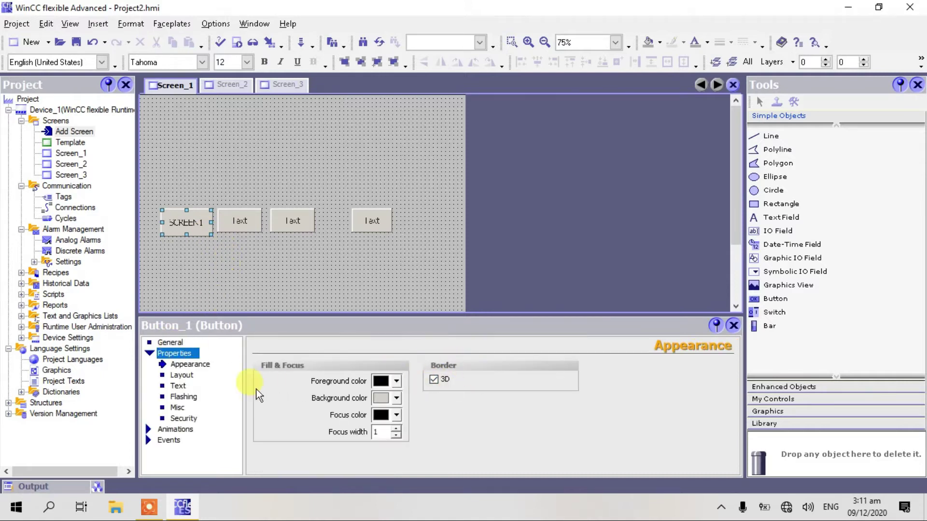
click(177, 386)
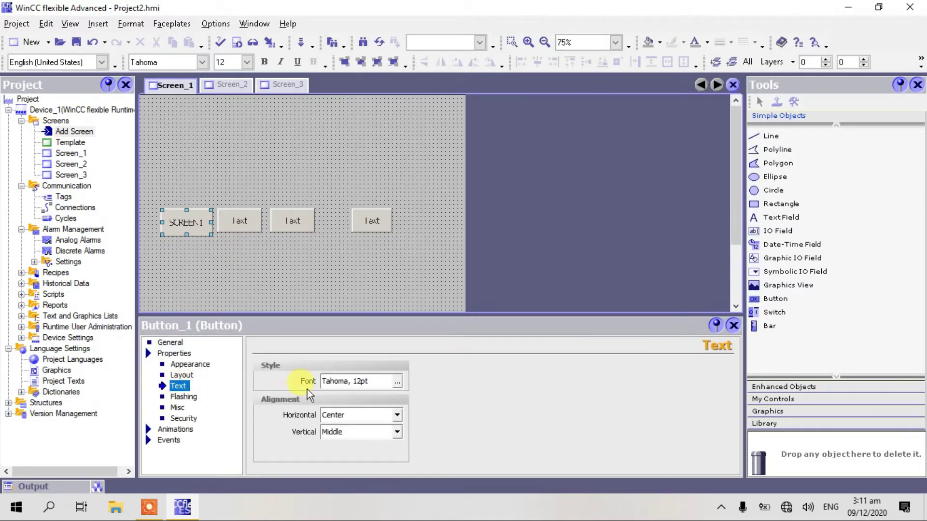
click(396, 382)
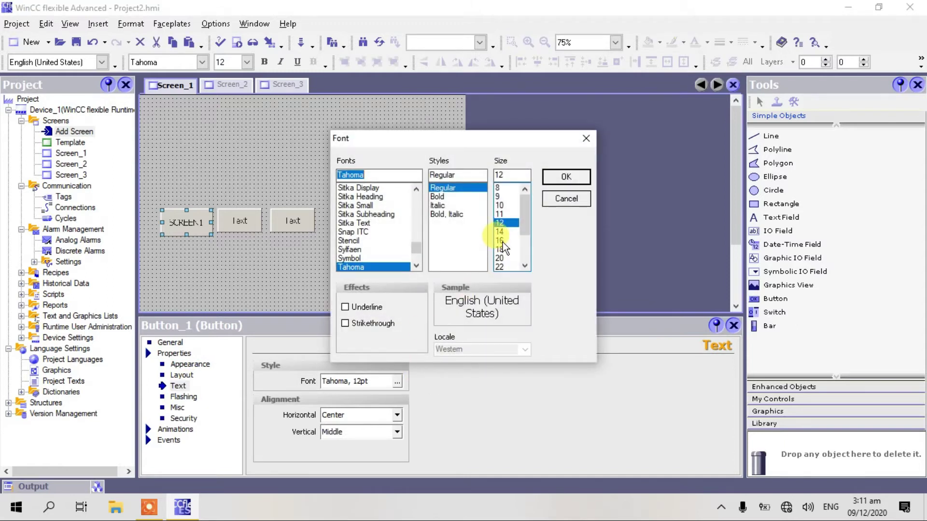
click(503, 240)
click(440, 196)
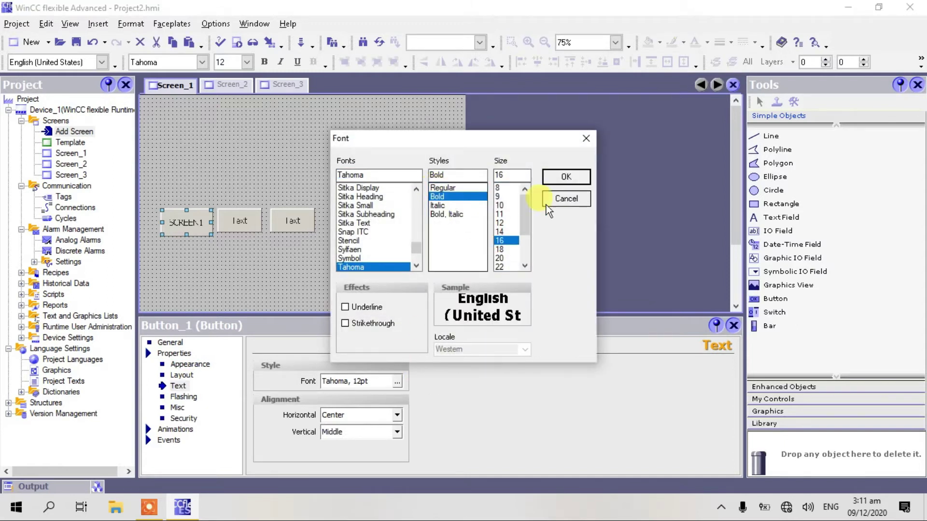
click(579, 176)
- Reposition the second button close beside the SCREEN1 button and assign the ActivateScreen system function to its Click event
drag(239, 217, 255, 242)
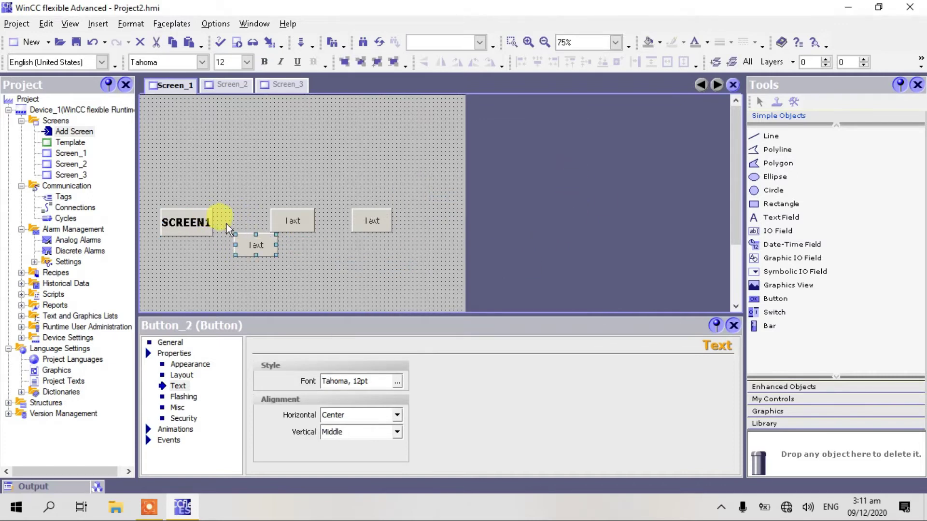
drag(261, 253, 245, 231)
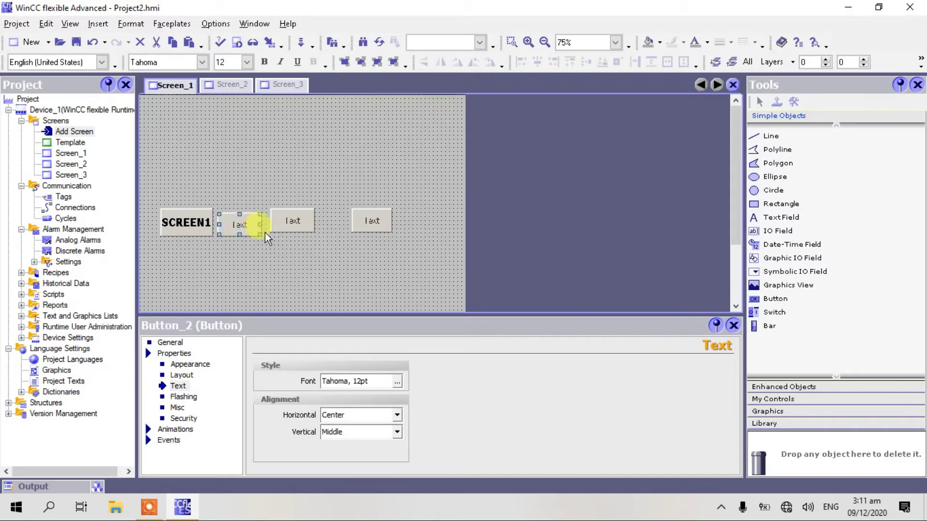
click(169, 440)
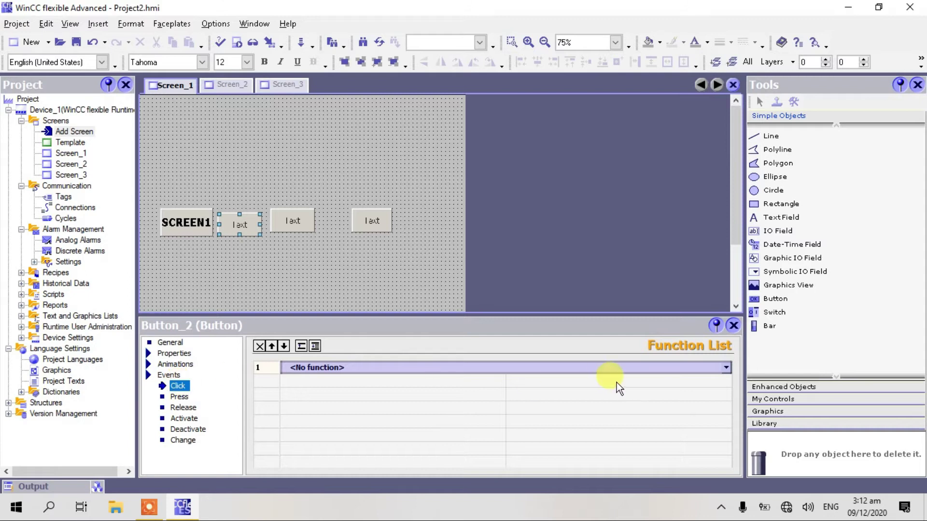
click(589, 370)
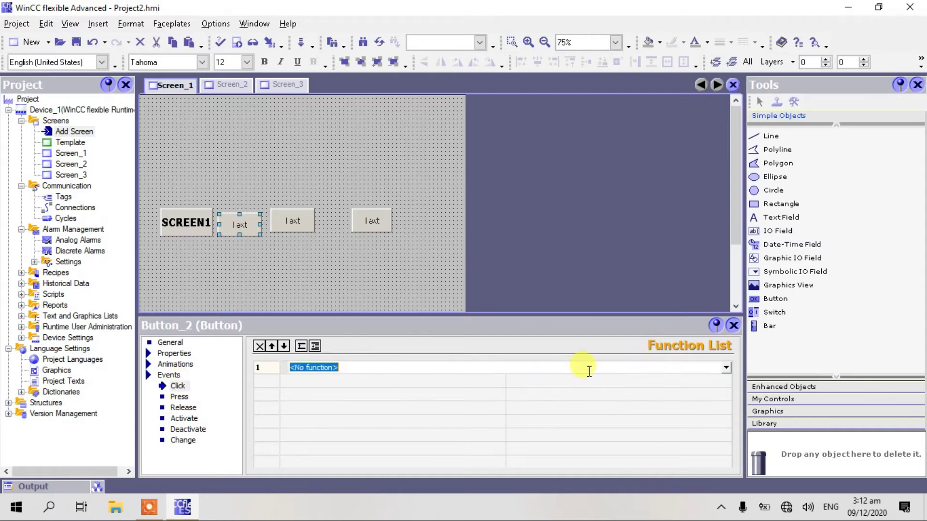
click(724, 369)
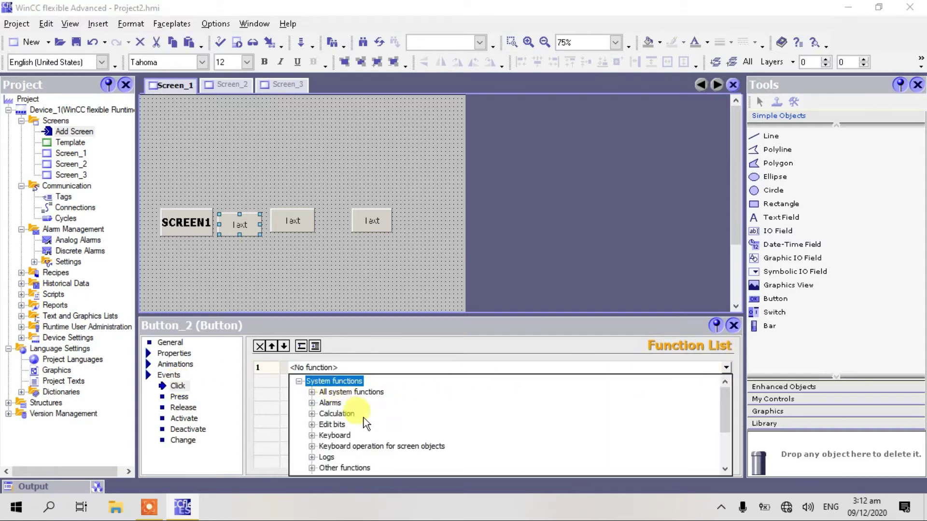
click(312, 393)
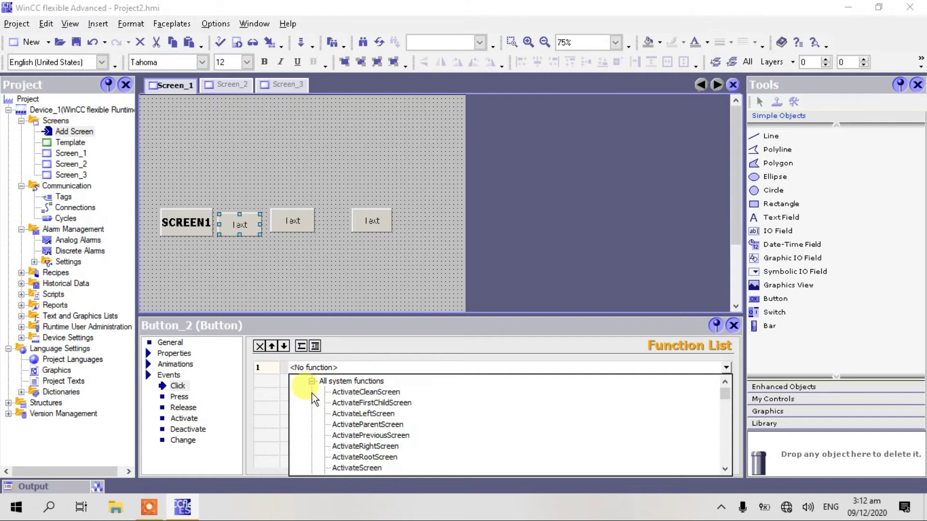
scroll(403, 398, down, 1)
scroll(404, 399, up, 3)
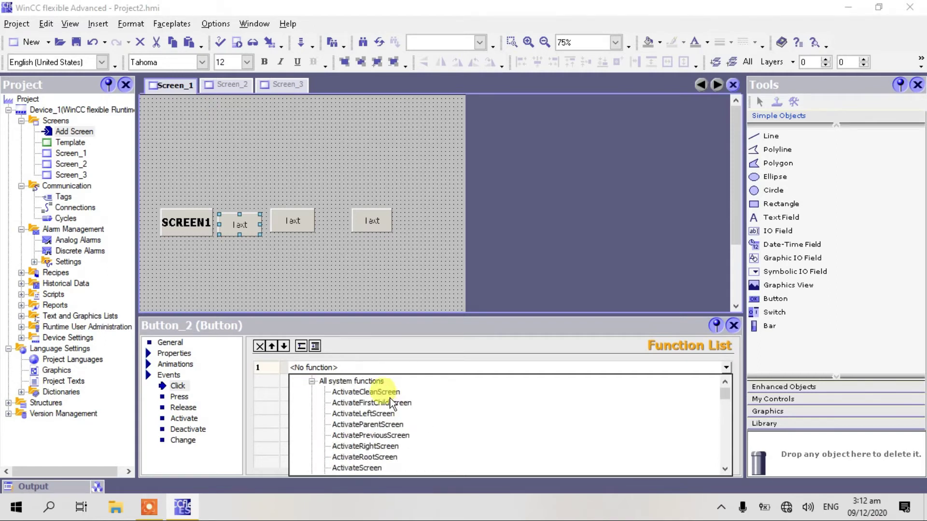
click(373, 467)
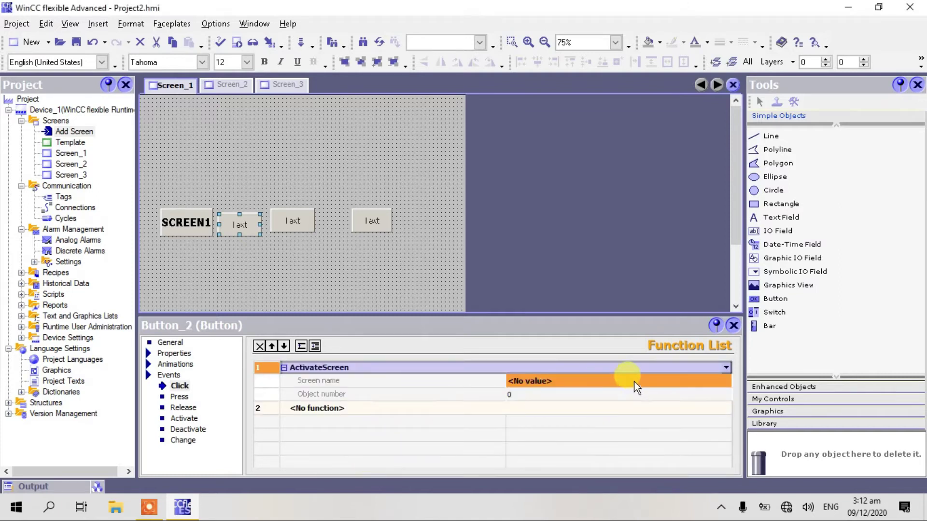
click(734, 325)
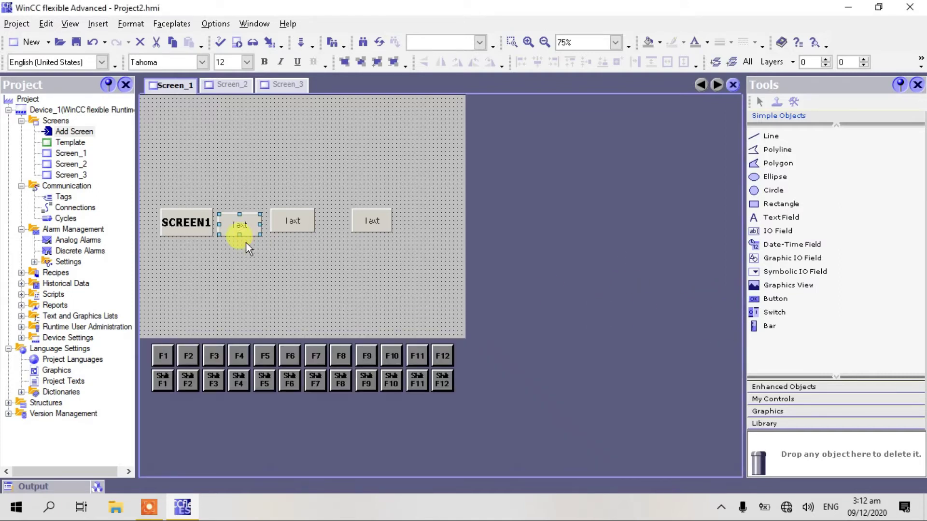
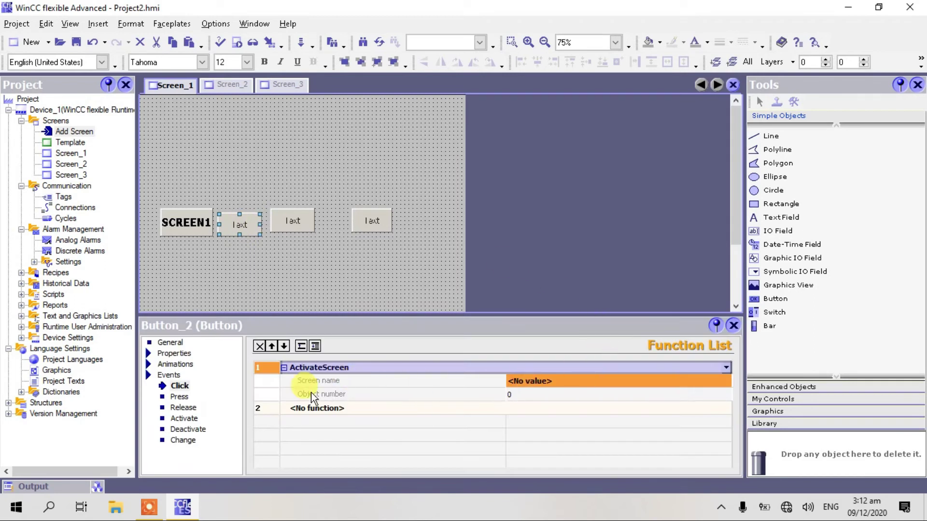
- Set the OFF text of the second button in the row to SCREEN2
click(169, 343)
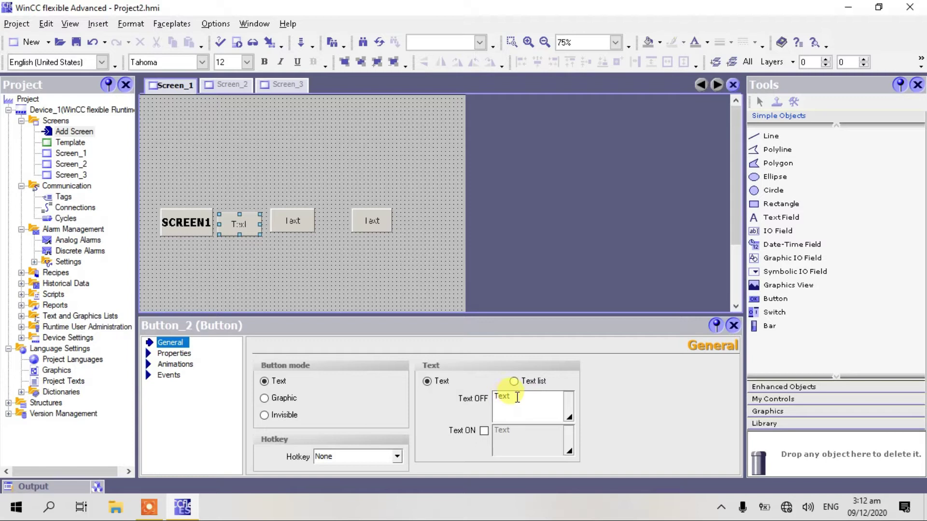
double_click(513, 398)
key(BackSpace)
text(SCREEN)
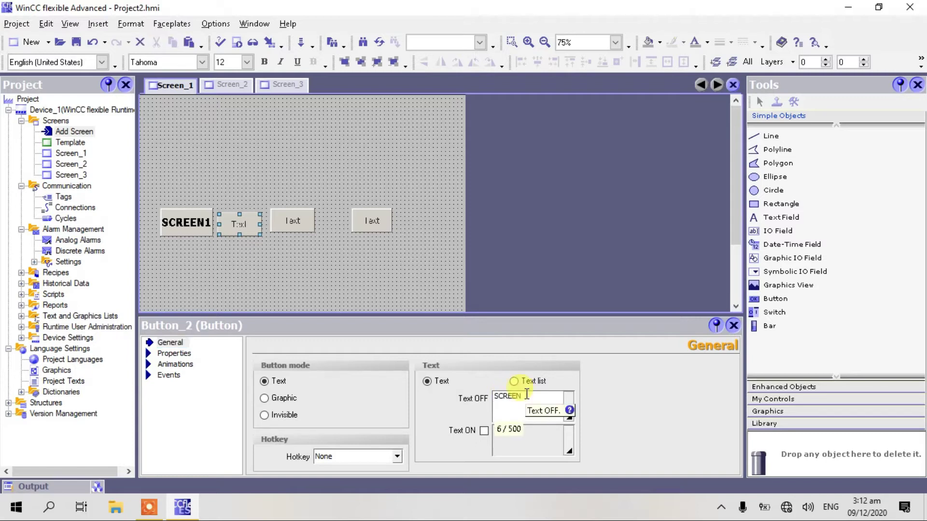
text(2)
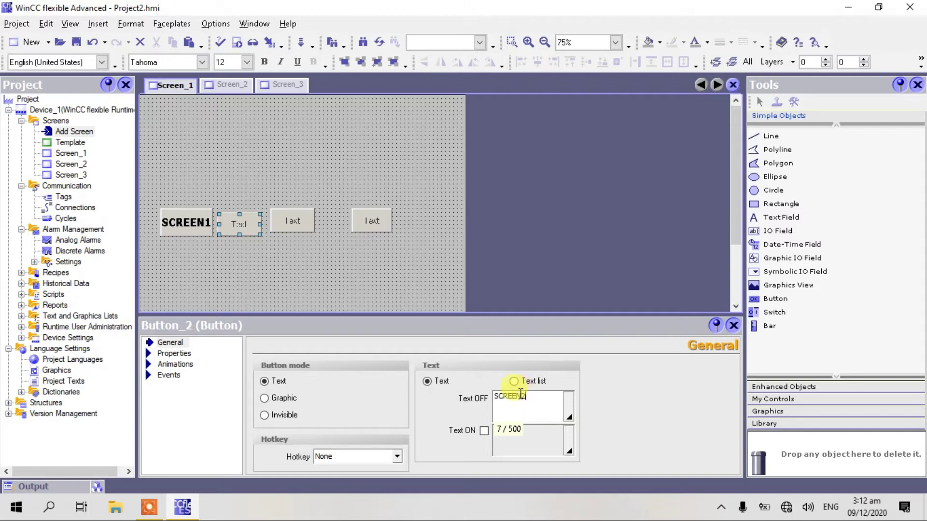
- Enable the ON text for the second button and set it to SCREEN2
drag(528, 396, 497, 399)
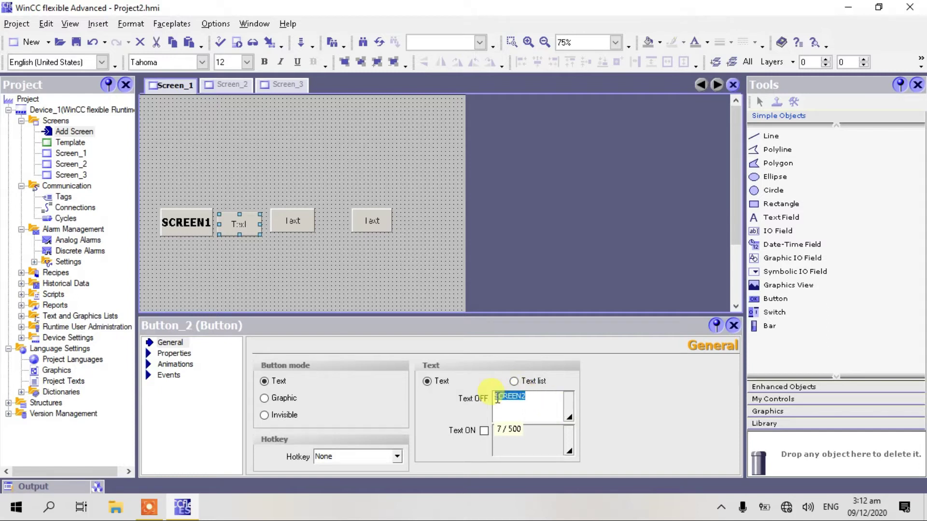
click(483, 433)
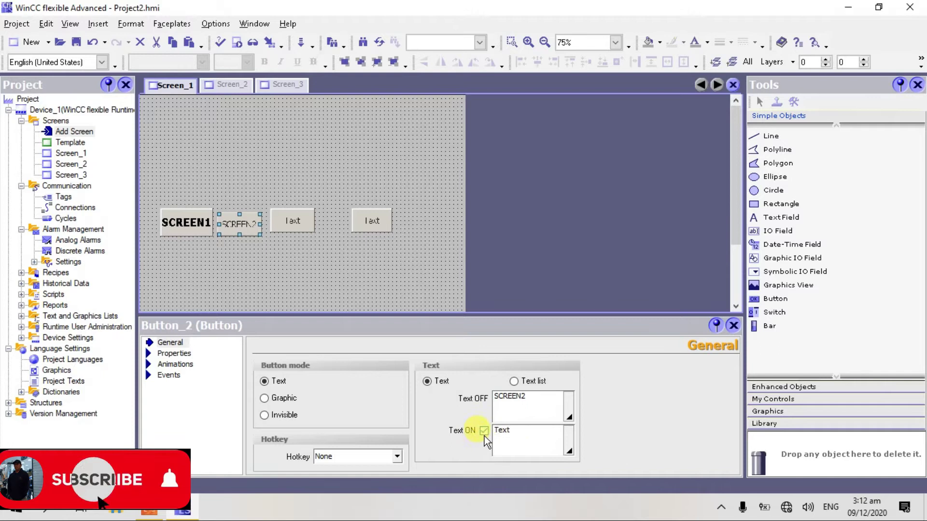
double_click(517, 433)
text(T)
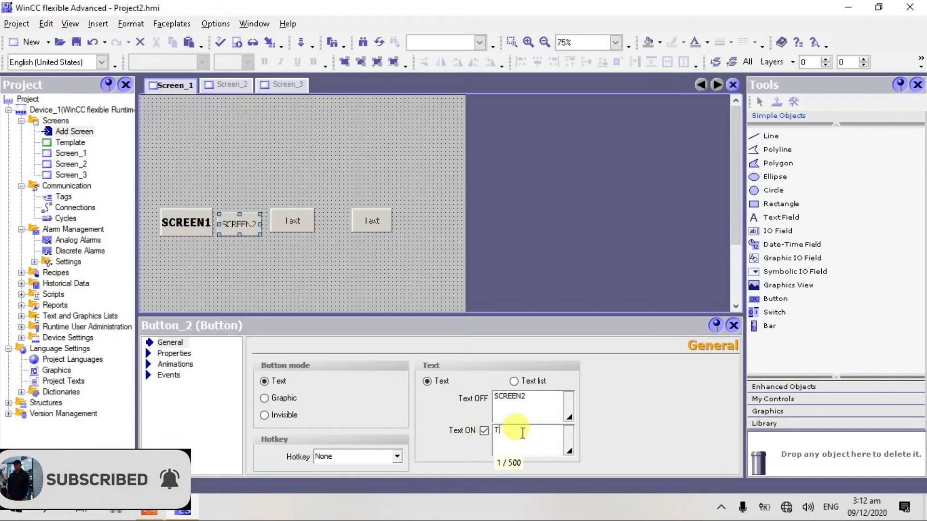
key(BackSpace)
text(SCREEN2)
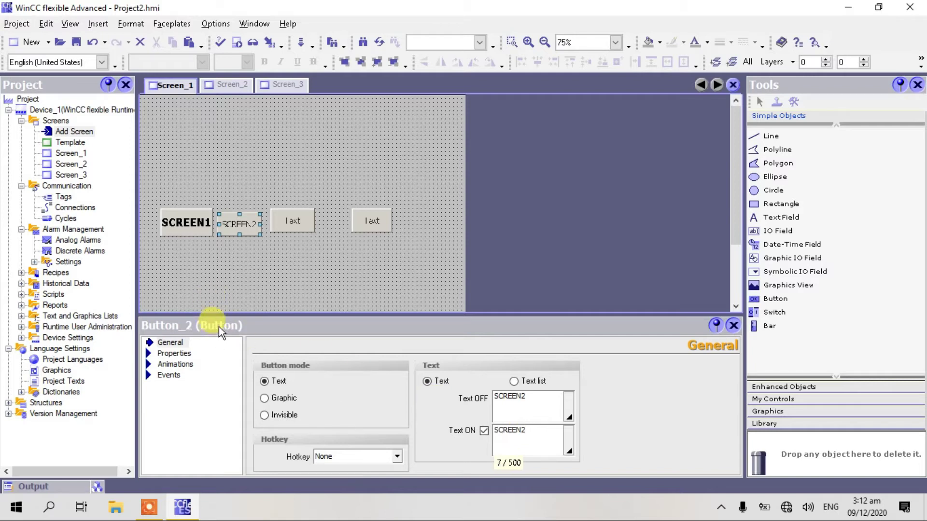
- Set the SCREEN2 button's font to Tahoma, bold, size 16
click(175, 353)
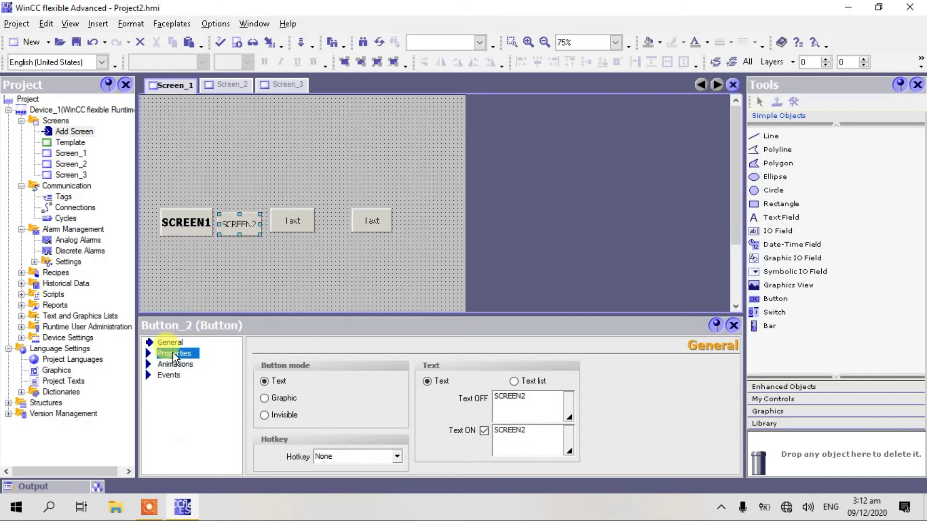
click(174, 387)
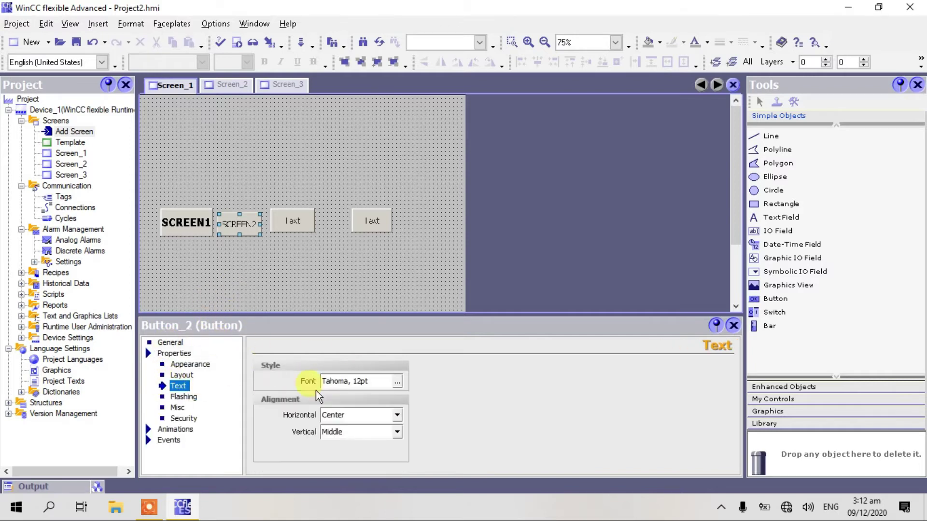
click(398, 385)
click(499, 241)
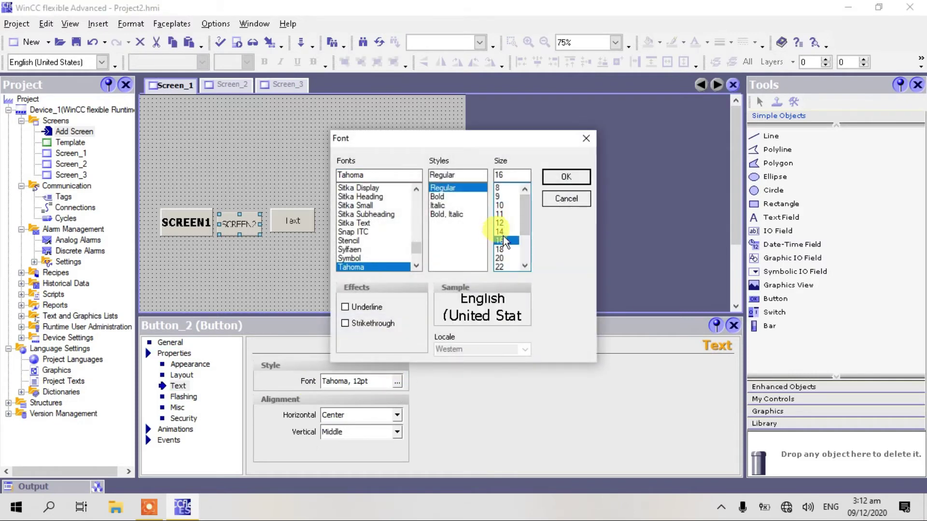
click(436, 197)
click(556, 179)
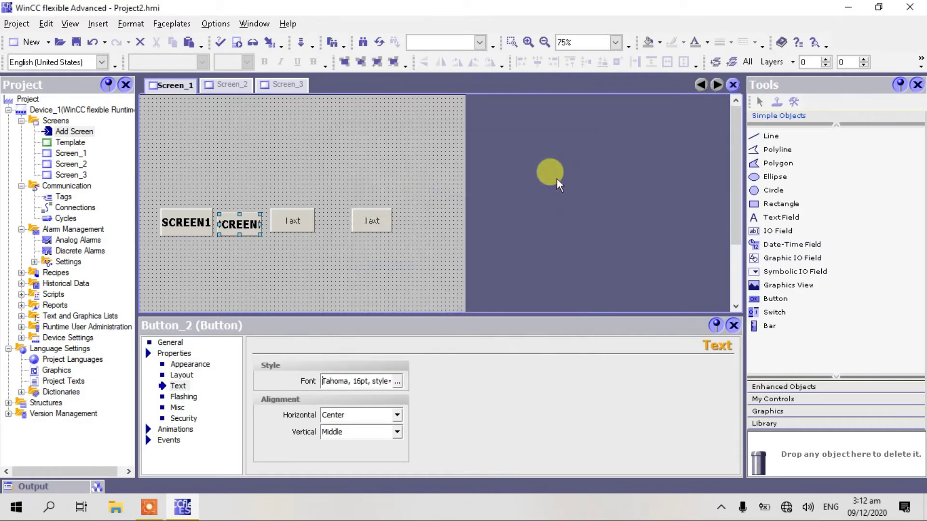
- Move the third button up out of the row, then widen the SCREEN2 button rightward and raise its top edge level with SCREEN1
drag(294, 214, 391, 174)
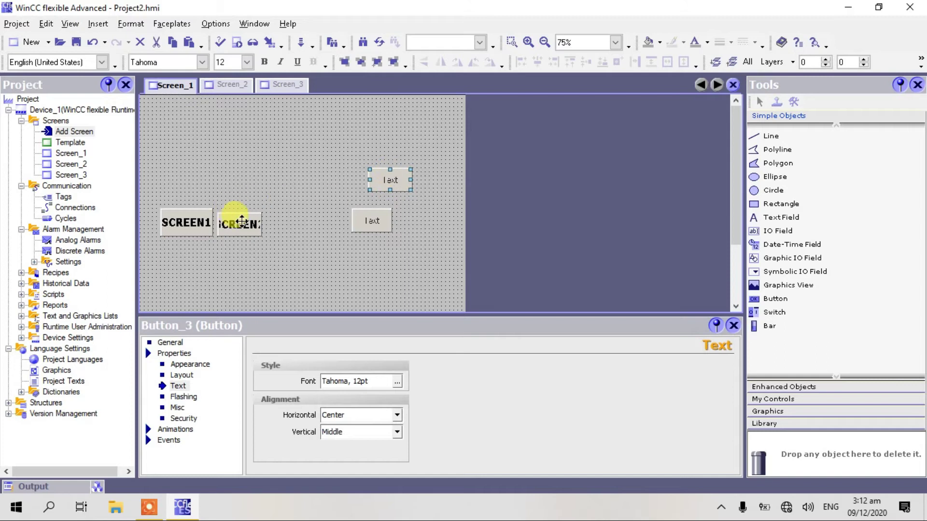
click(261, 226)
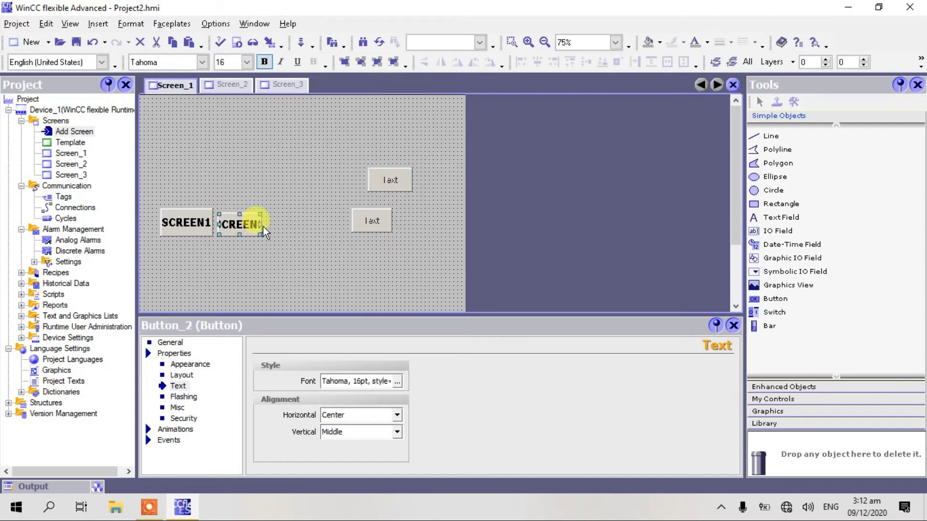
drag(261, 225, 273, 225)
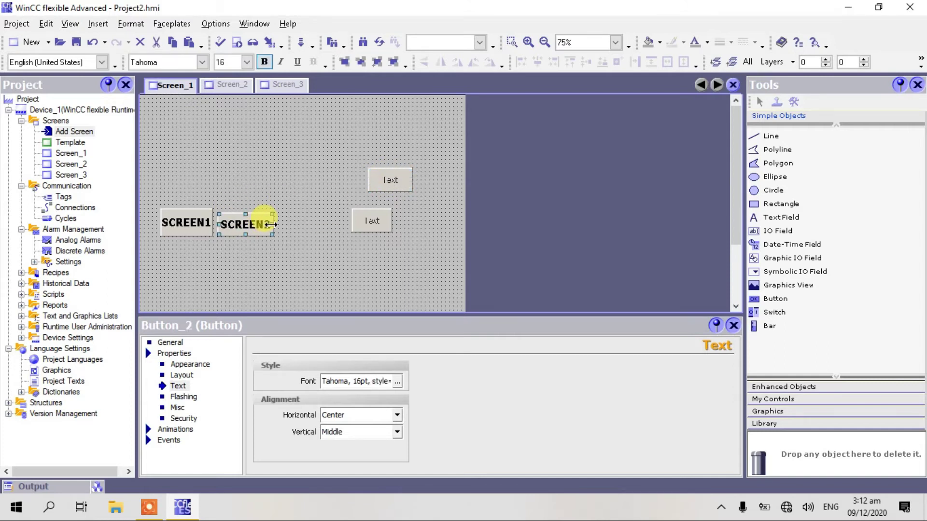
click(243, 211)
click(245, 215)
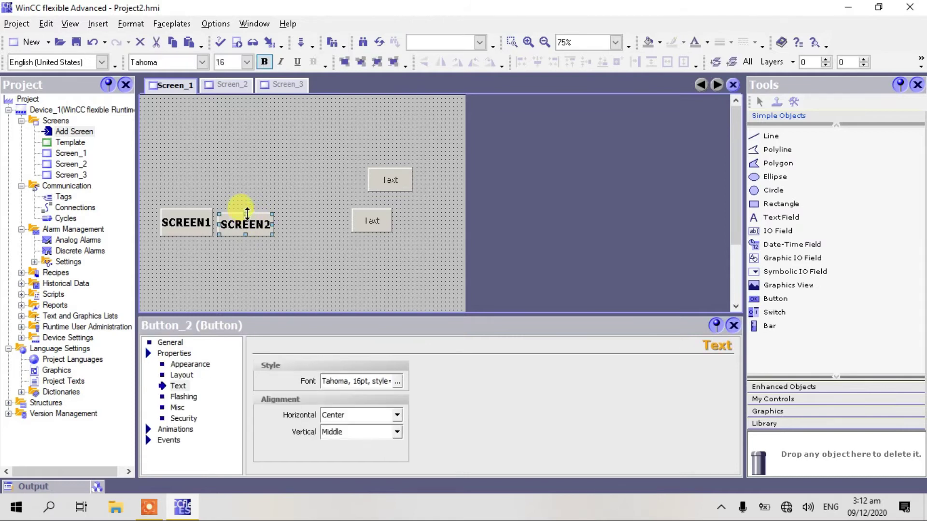
drag(246, 214, 246, 211)
click(331, 239)
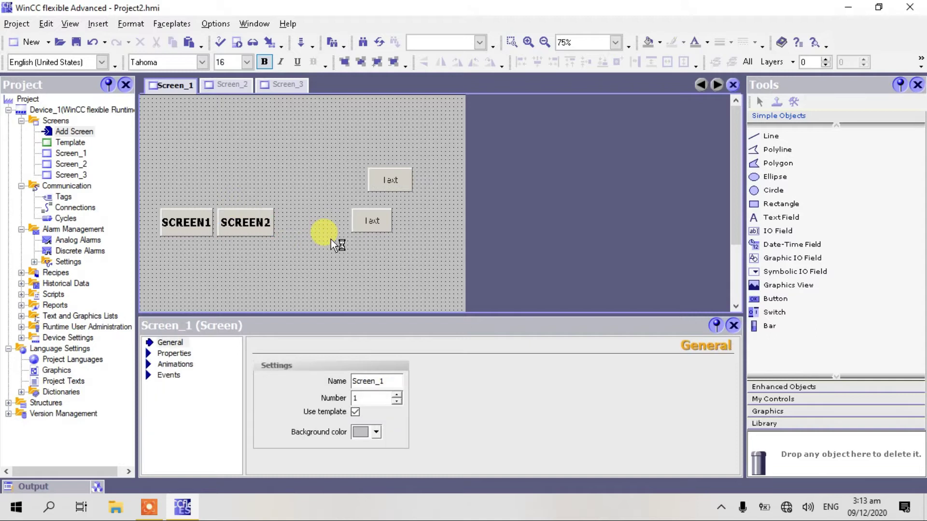
- Delete the blank button above the row and place a copy of the SCREEN2 button just to the right of the original
click(380, 189)
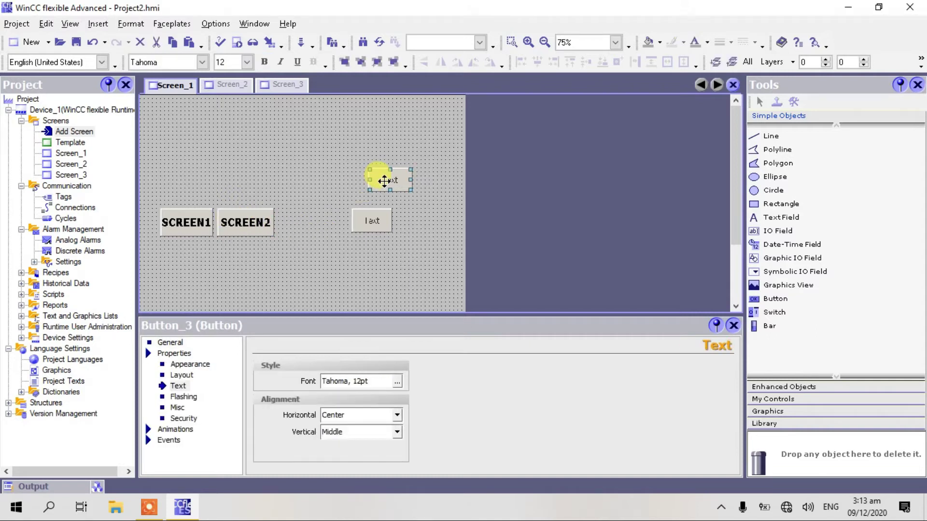
key(Delete)
click(255, 222)
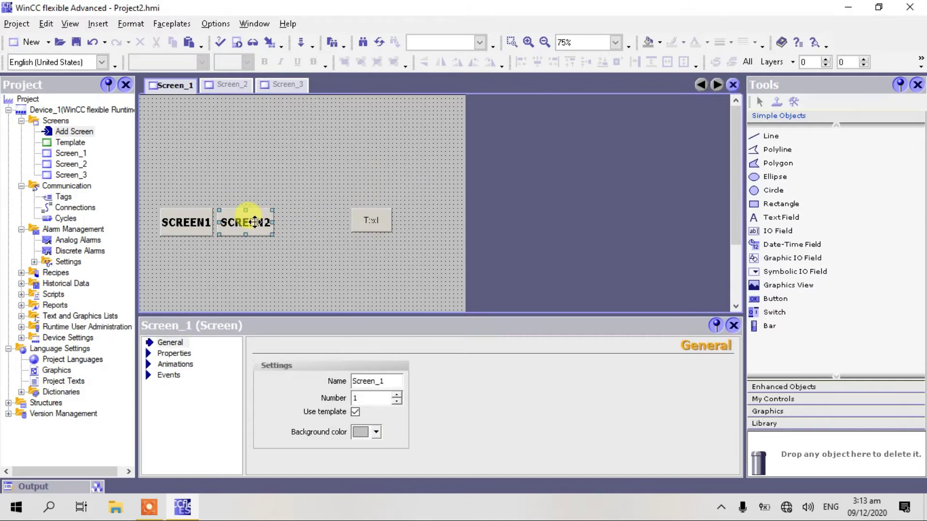
right_click(255, 222)
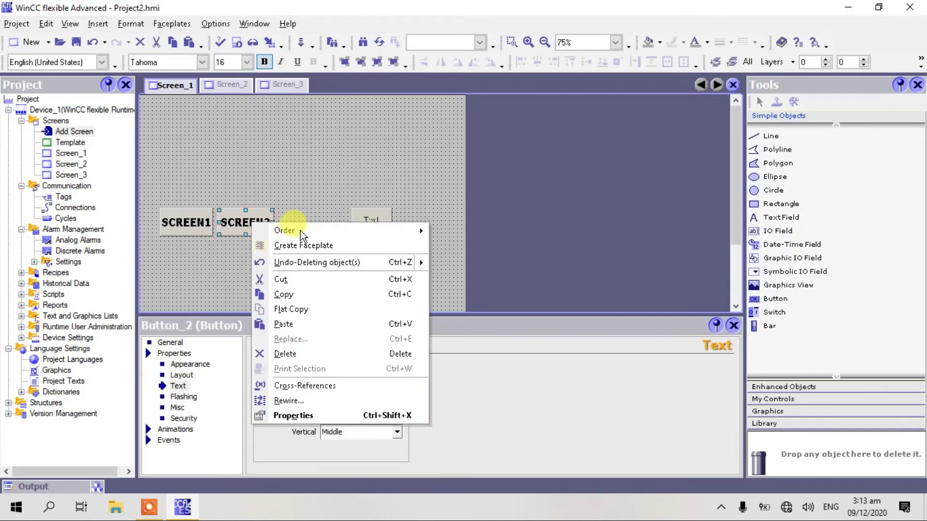
click(299, 290)
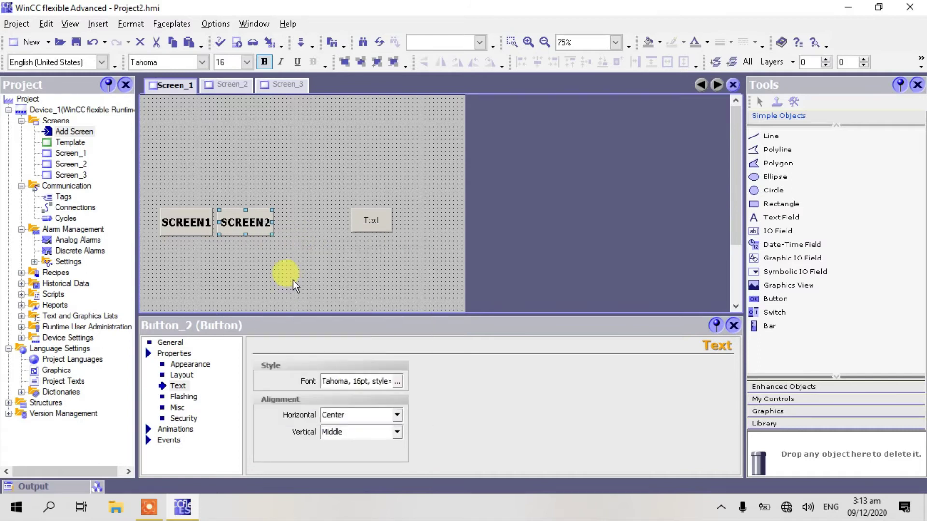
key(ctrl+v)
drag(254, 224, 323, 224)
- Make the original SCREEN2 button's click event activate Screen_2
click(256, 226)
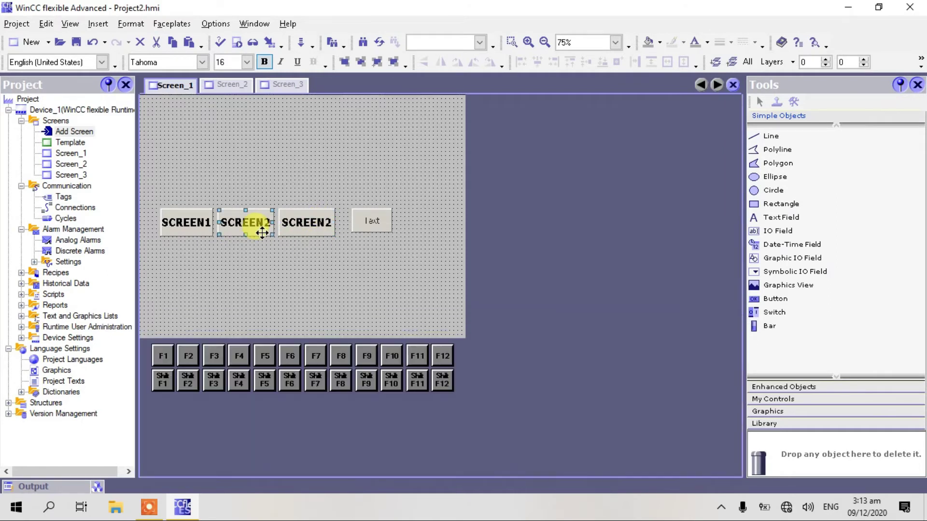
double_click(262, 233)
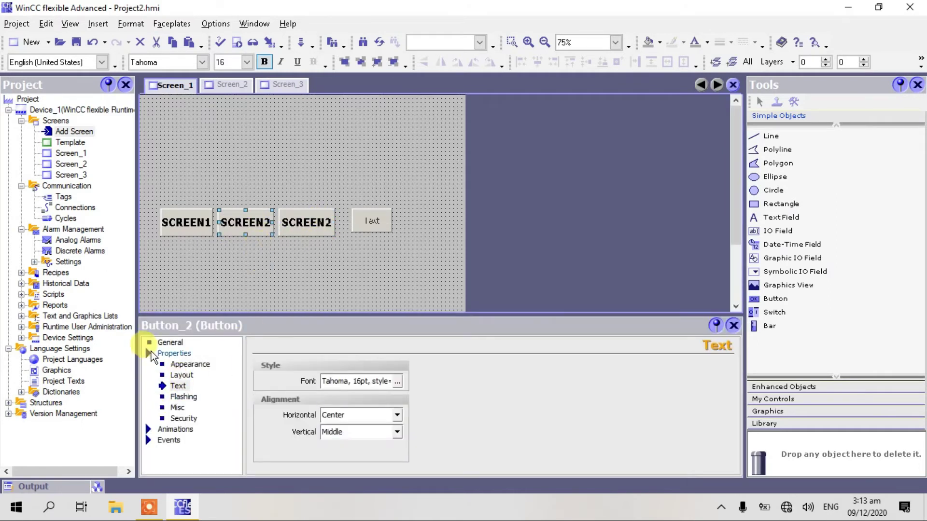
click(167, 440)
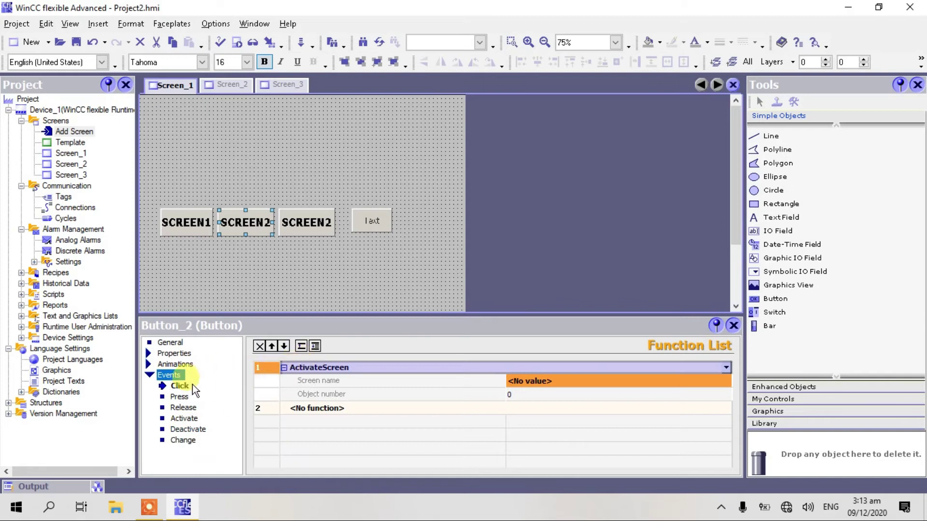
click(176, 389)
click(626, 385)
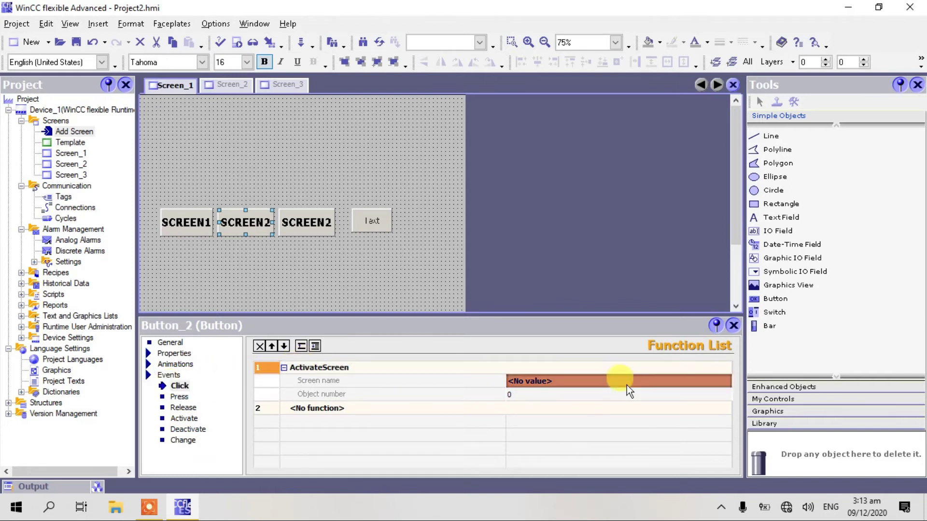
click(726, 380)
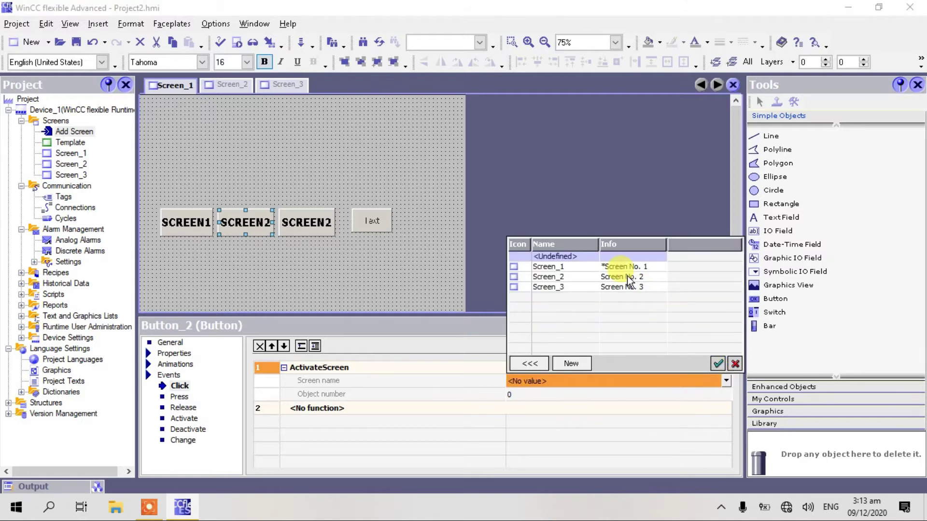
click(629, 278)
click(718, 363)
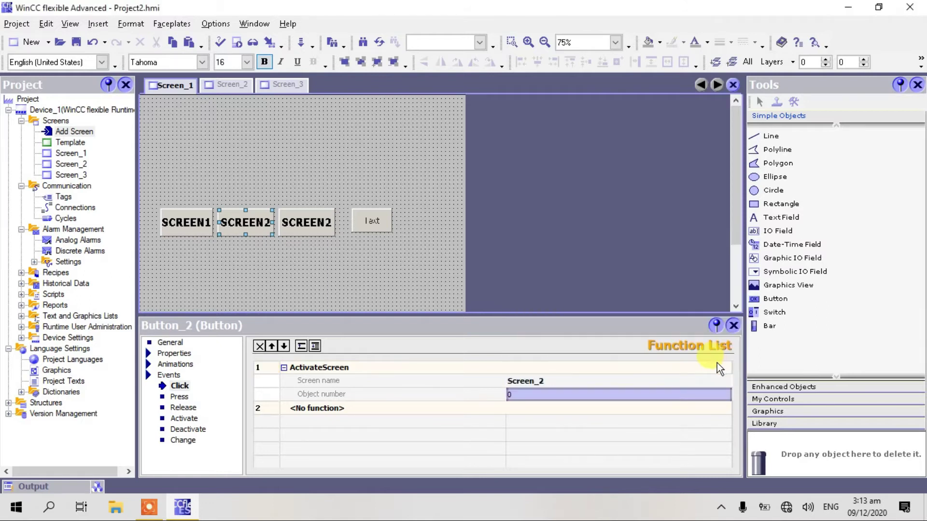
- Assign the ActivateScreen function to the SCREEN1 button's click event with Screen_1 as the target screen
click(186, 222)
click(733, 325)
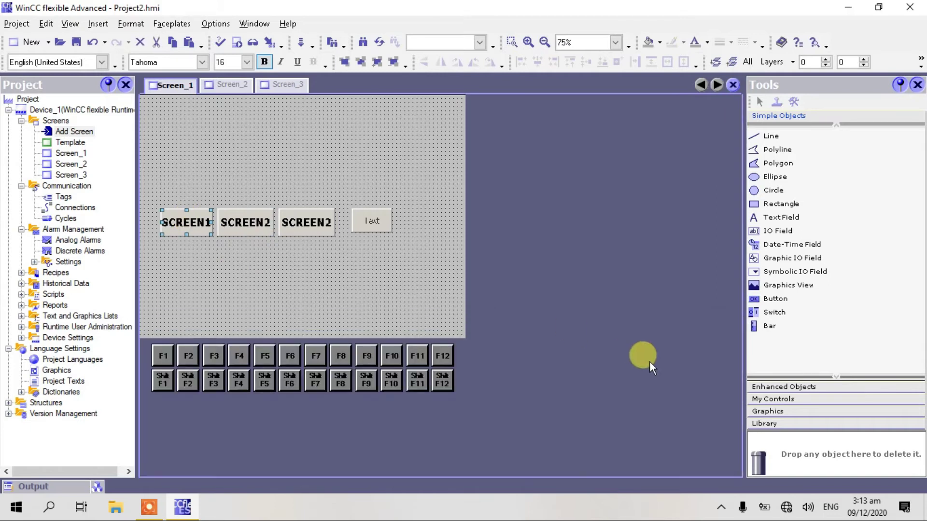
double_click(199, 228)
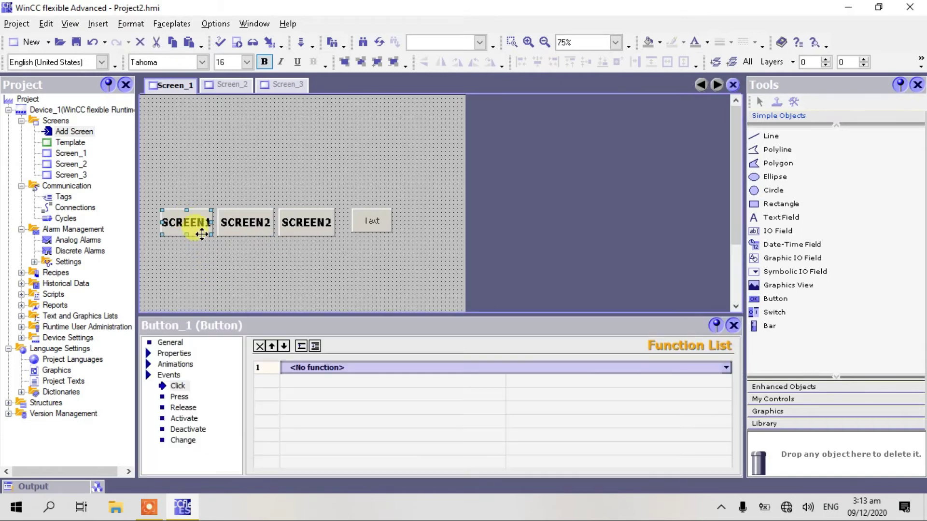
click(176, 386)
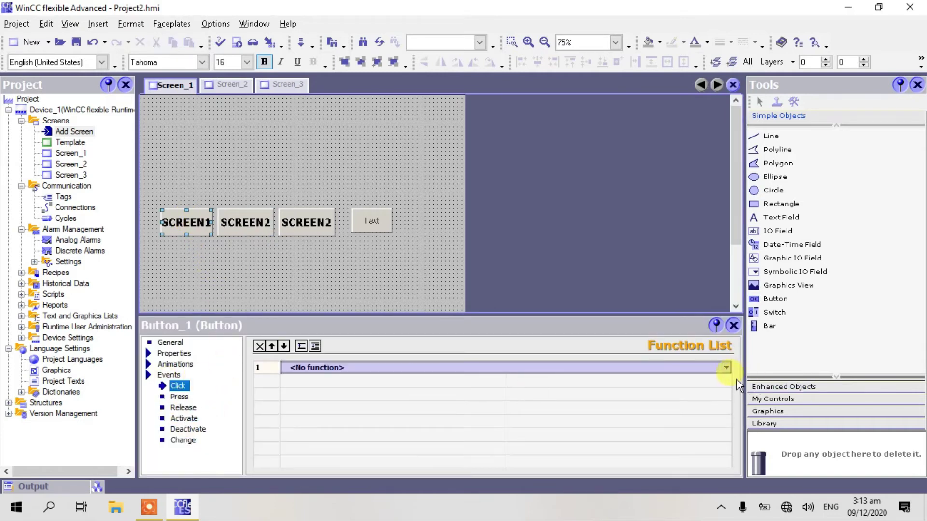
click(726, 370)
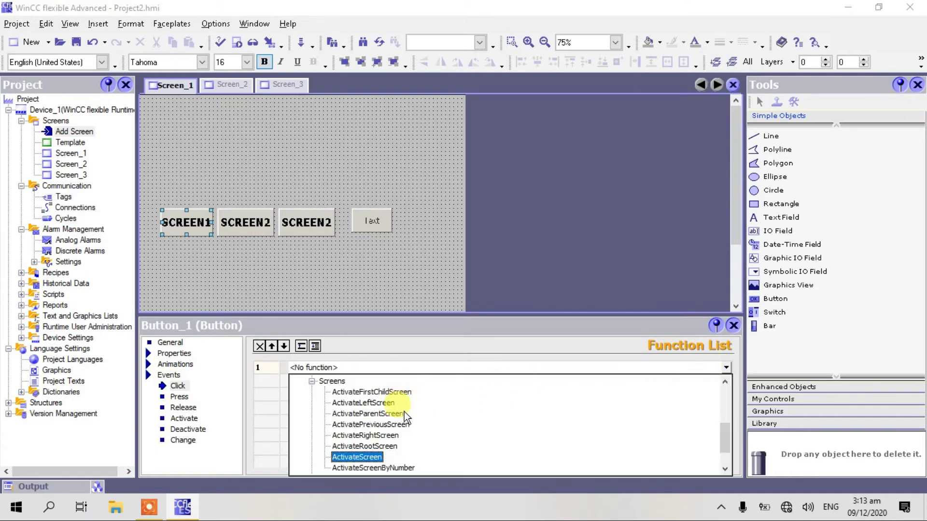
click(366, 457)
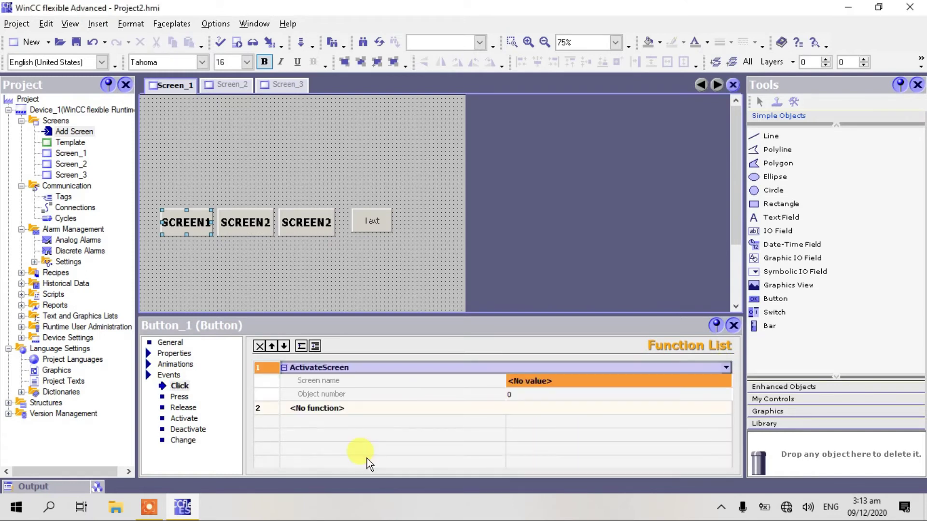
click(722, 379)
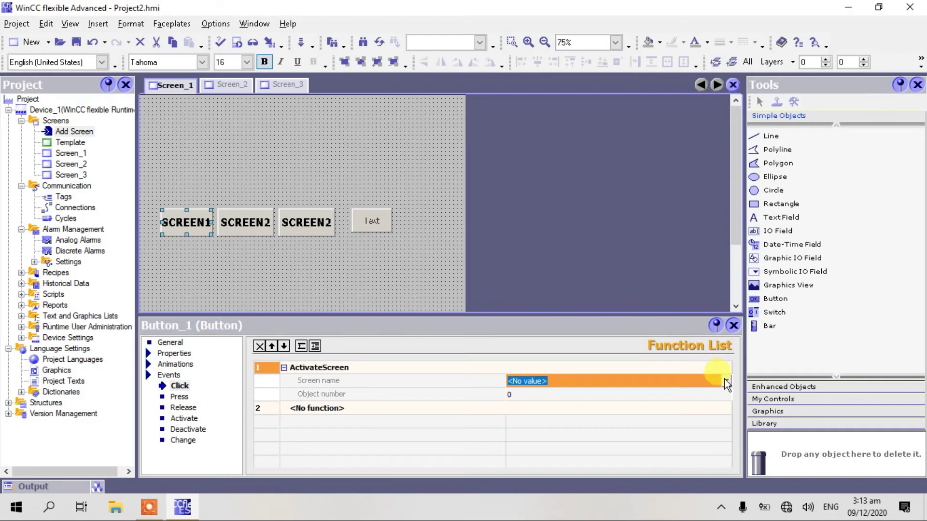
click(725, 381)
click(624, 268)
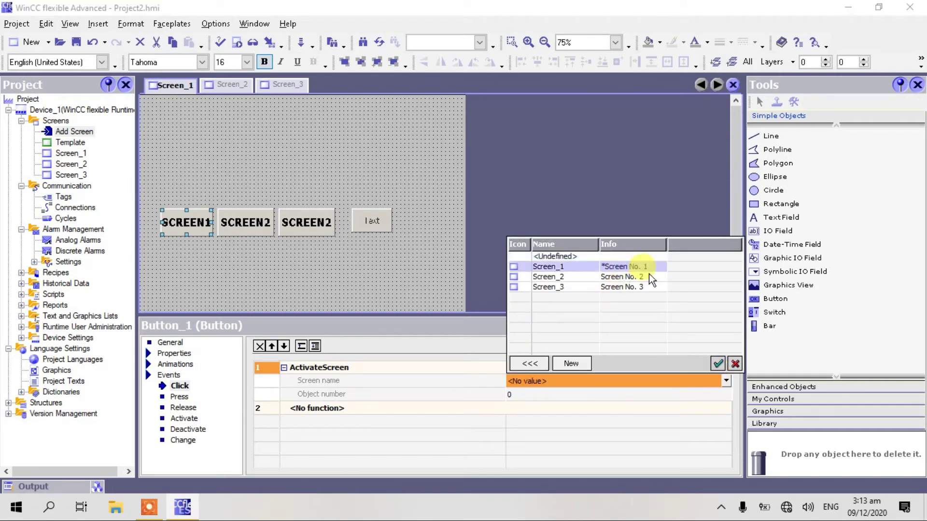
click(718, 363)
- Change both the OFF and ON text of the copied SCREEN2 button to SCREEN3
click(308, 224)
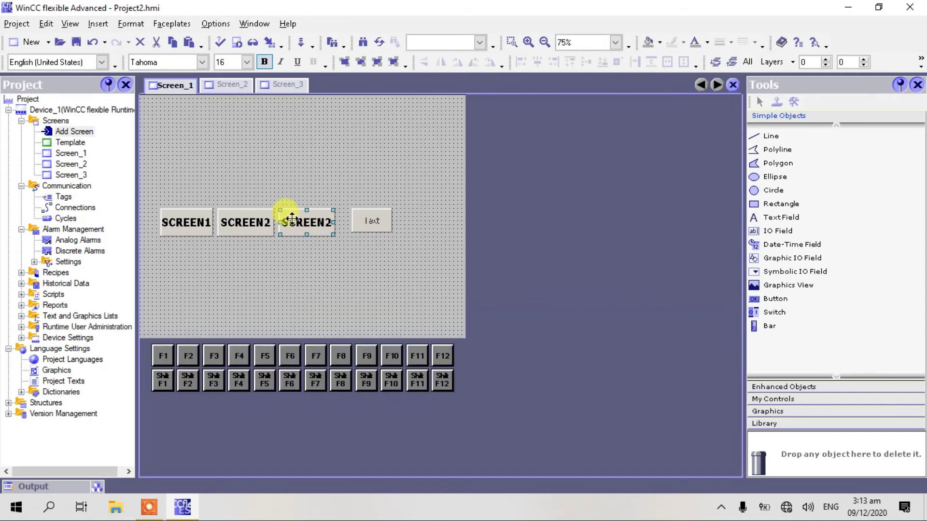
double_click(320, 230)
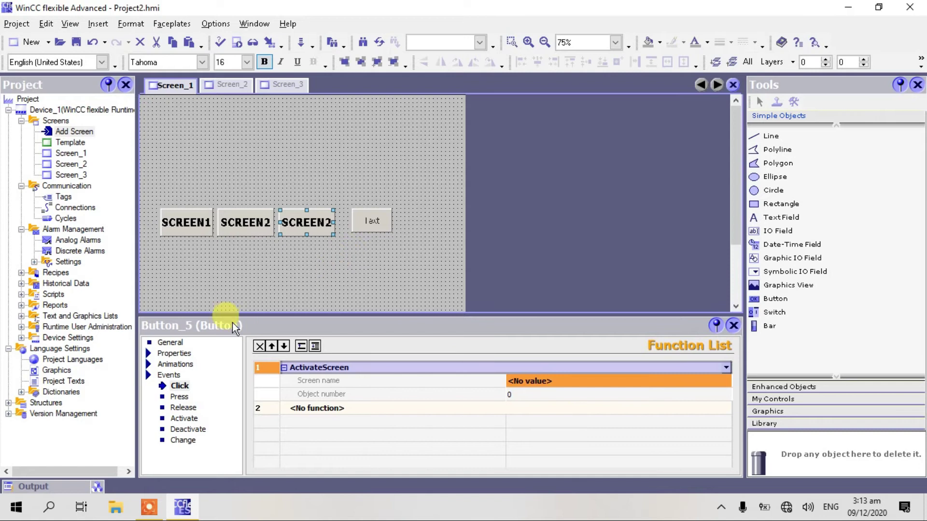
click(169, 342)
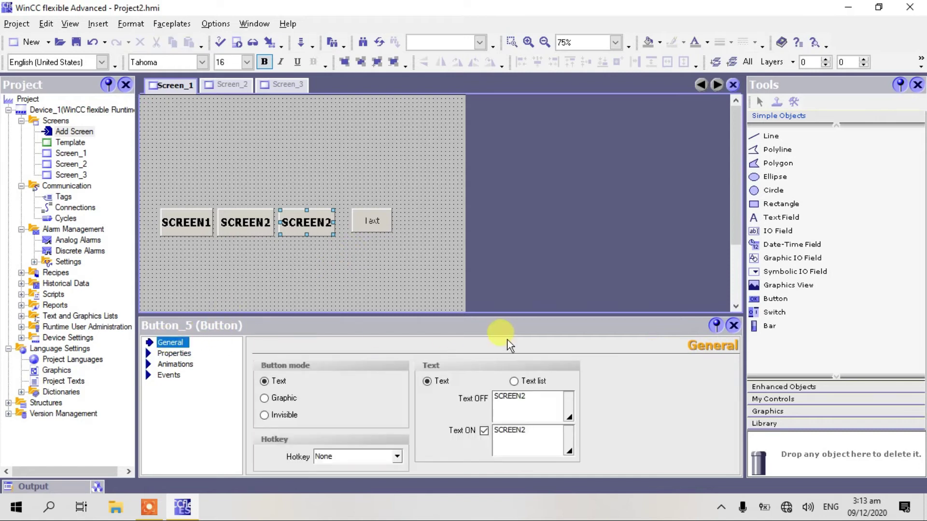
click(535, 399)
key(BackSpace)
text(3)
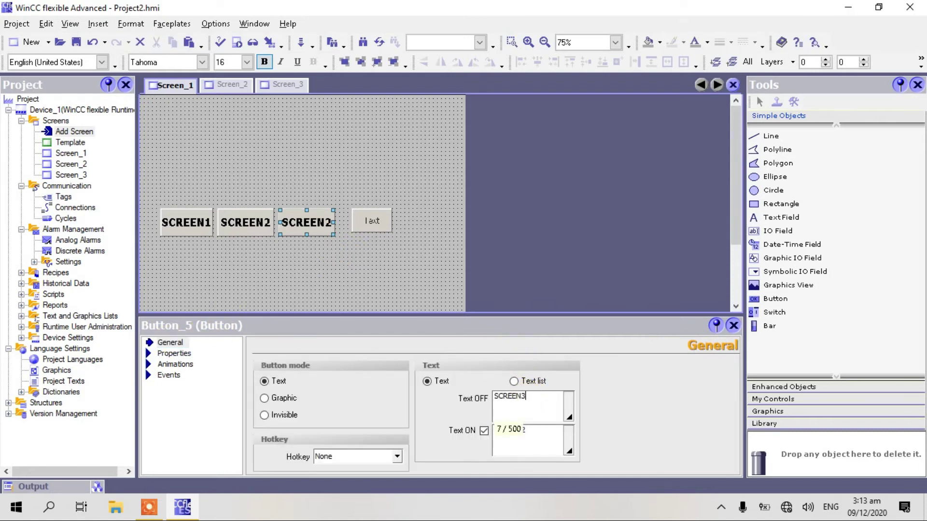
click(535, 429)
key(BackSpace)
text(3)
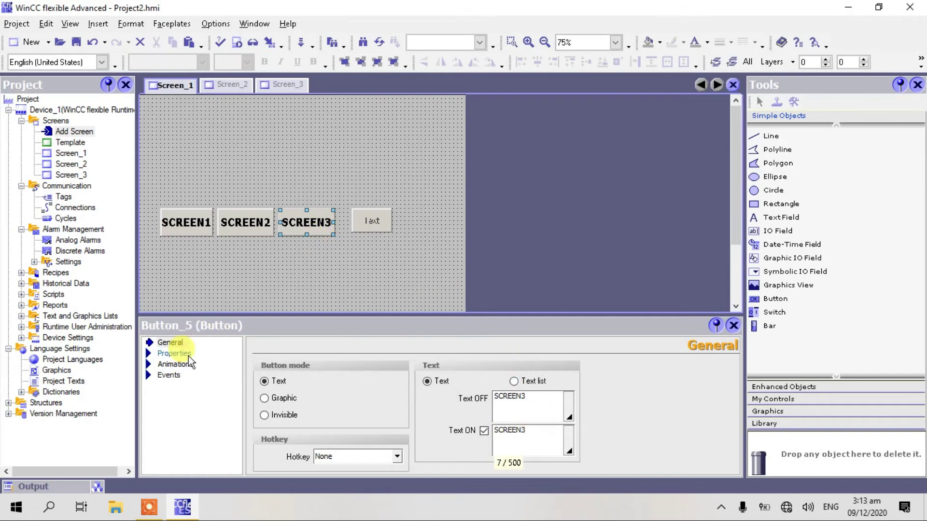
- Set Screen_3 as the target screen of the SCREEN3 button's ActivateScreen click function
click(170, 376)
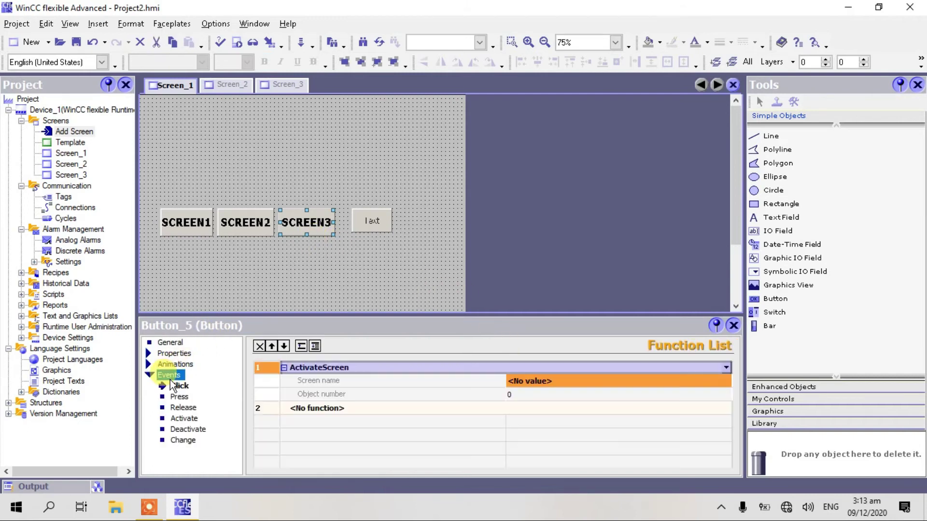
click(586, 384)
click(690, 384)
click(727, 382)
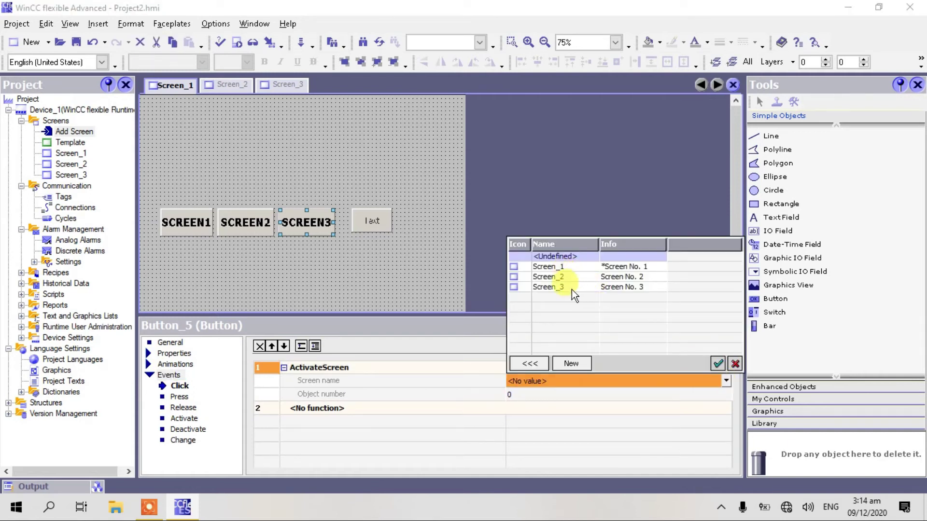
click(572, 289)
click(718, 364)
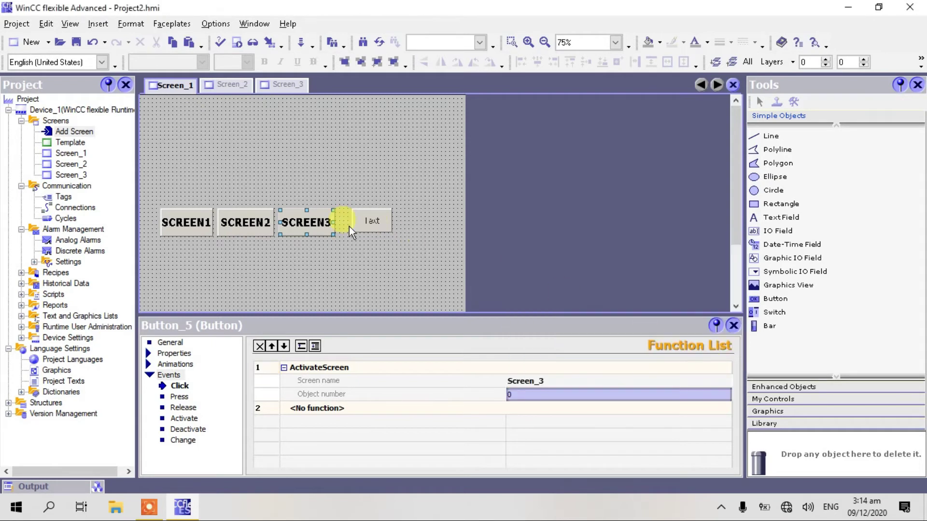
- Enlarge the last unlabelled button slightly toward its lower-right corner and set its OFF text to EXIT
click(372, 221)
drag(391, 232, 395, 234)
click(170, 343)
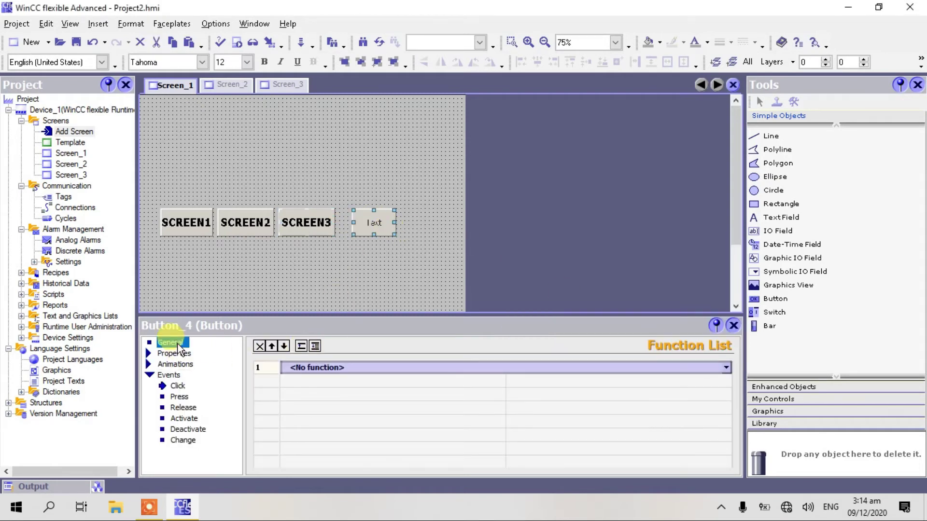
click(513, 395)
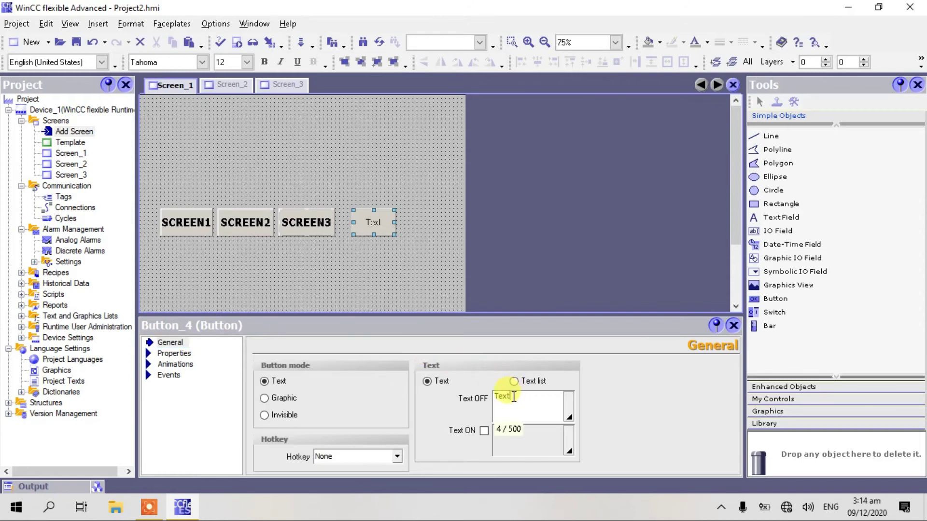
key(BackSpace)
key(BackSpace)
key(BackSpace)
key(BackSpace)
text(EXIT)
- Enable the ON text for the last button and fill it with the copied OFF text EXIT
drag(506, 395, 471, 400)
key(ctrl+c)
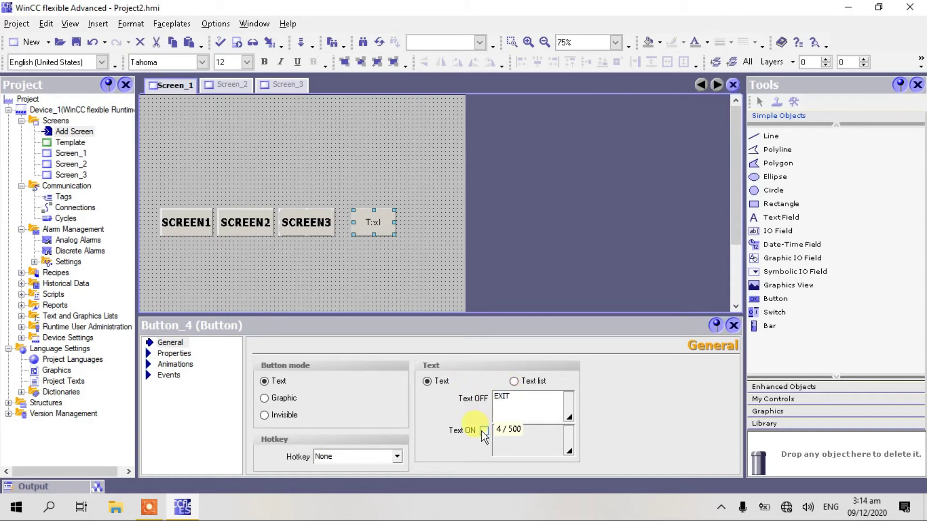
click(484, 430)
click(519, 434)
key(BackSpace)
key(BackSpace)
key(BackSpace)
key(BackSpace)
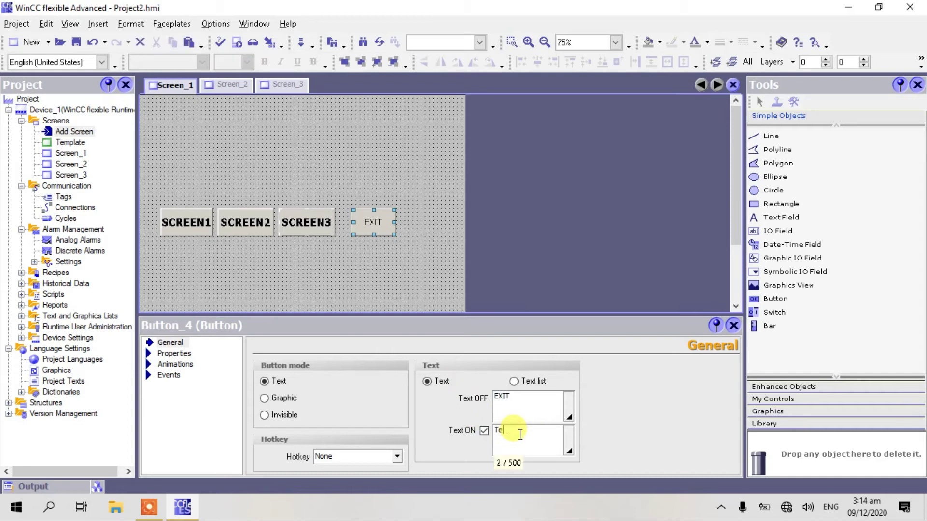
key(ctrl+v)
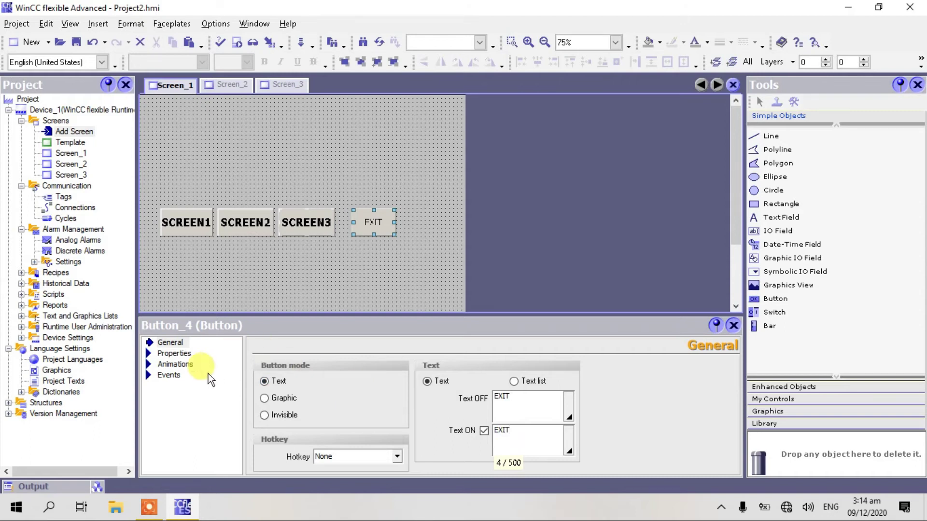
- Set the EXIT button's font to Tahoma, bold, size 16
click(177, 355)
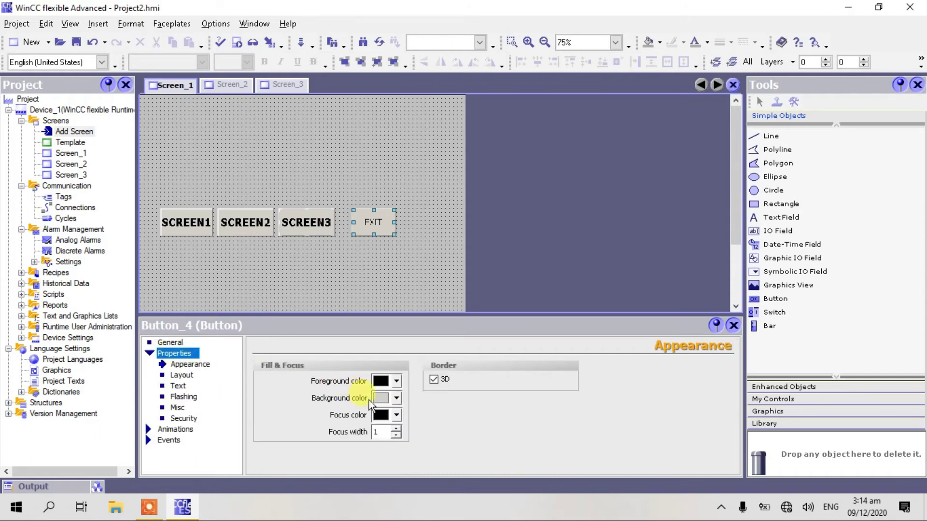
click(179, 386)
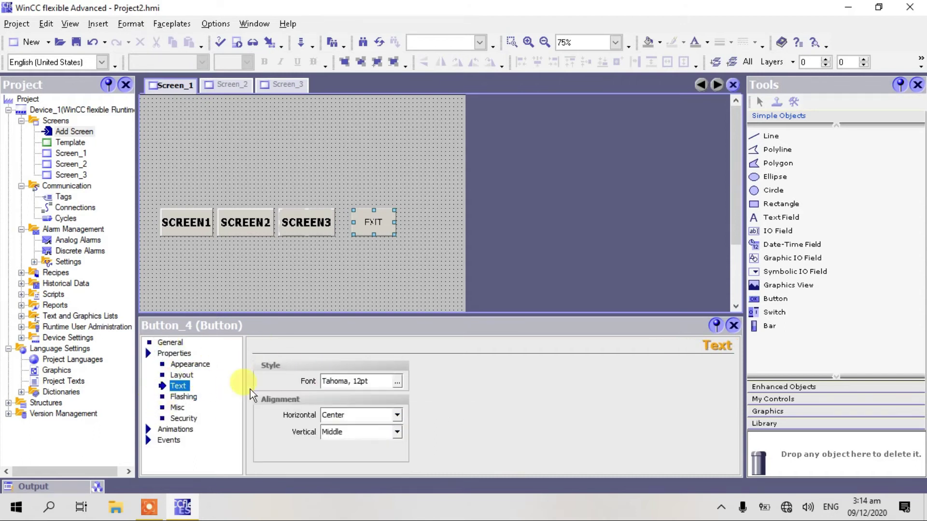
click(397, 382)
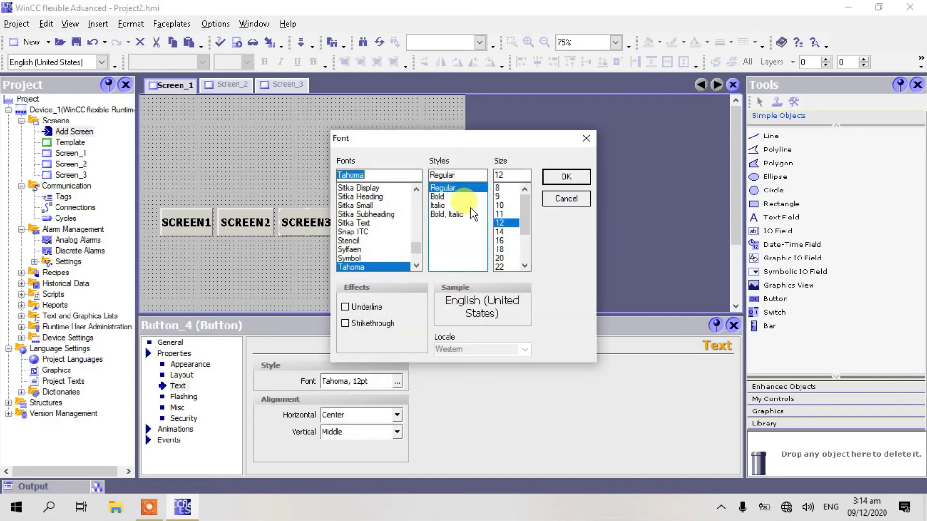
click(437, 197)
click(501, 240)
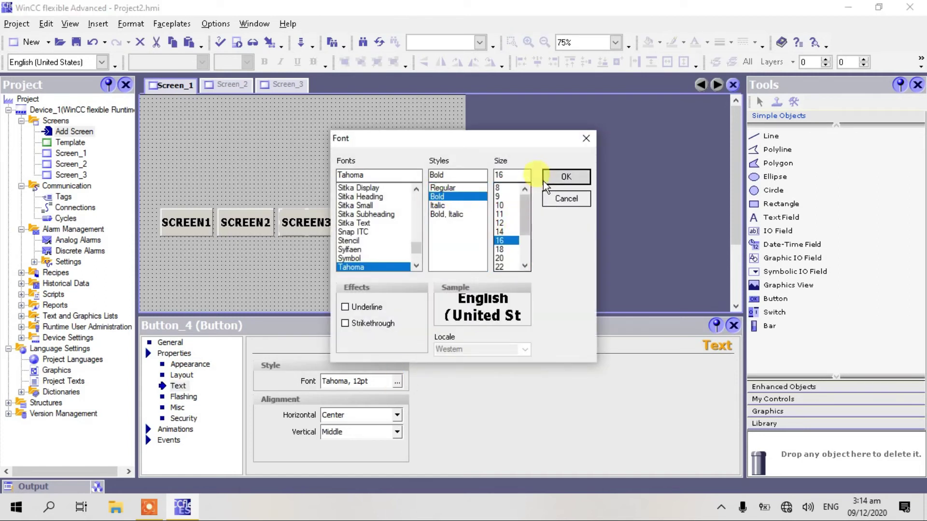
click(555, 177)
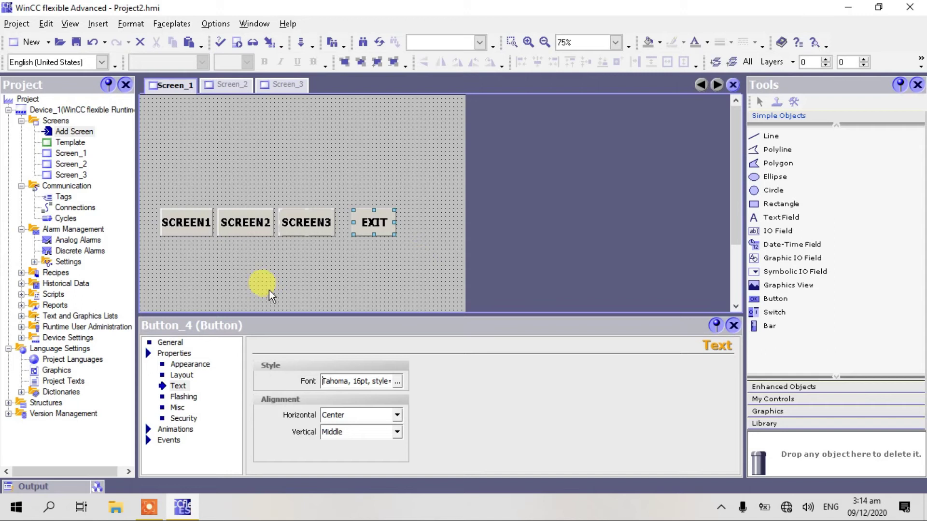
- Assign the StopRuntime function to the EXIT button's click event and close its properties
click(174, 440)
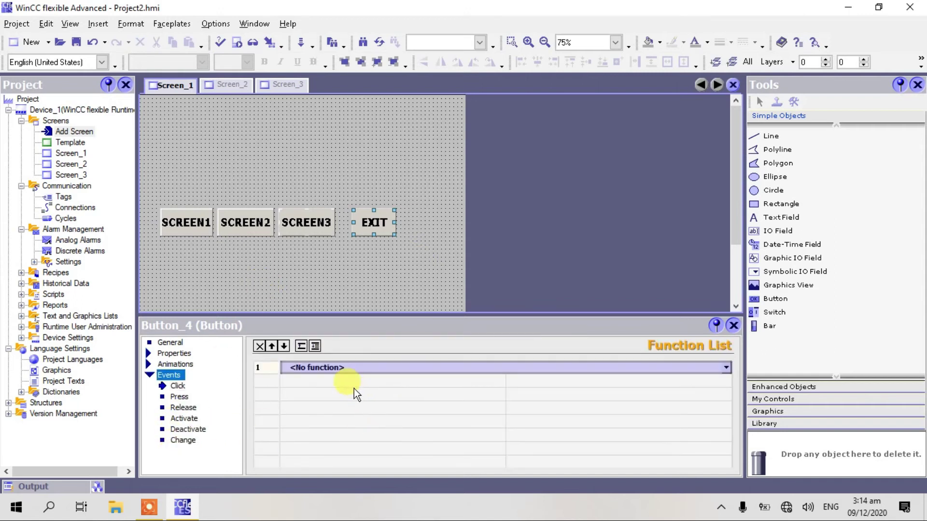
click(188, 386)
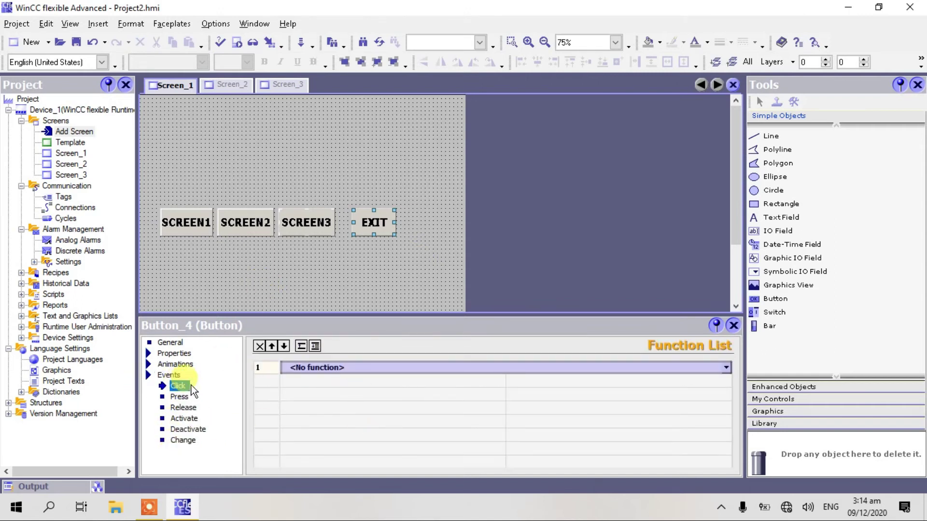
click(383, 367)
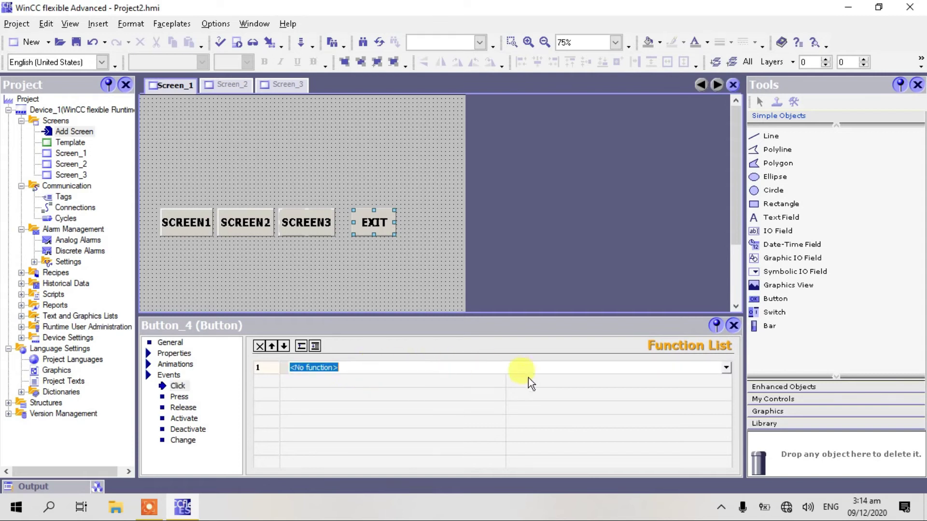
text(ST)
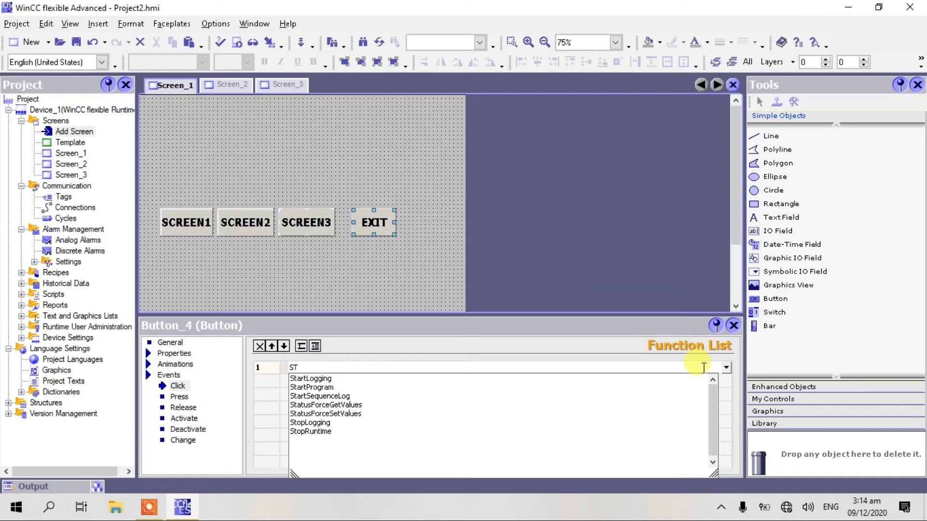
click(314, 432)
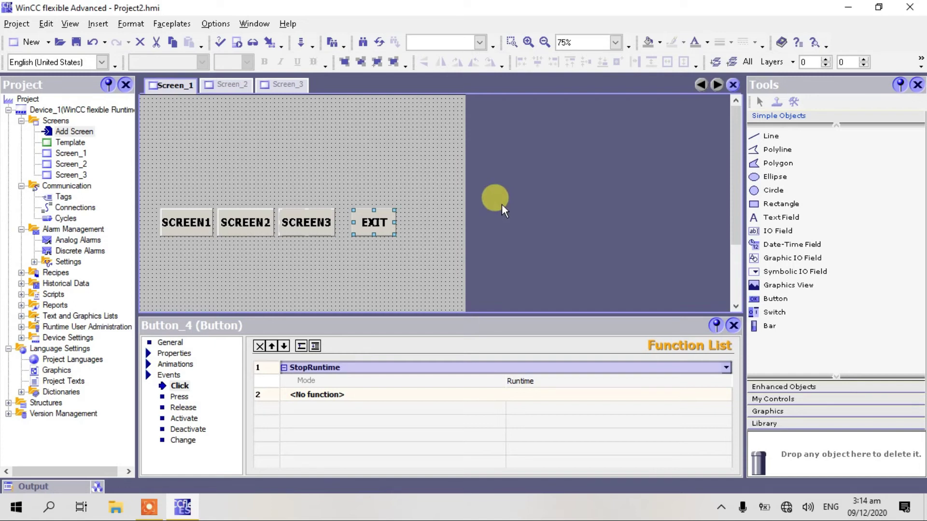
click(734, 326)
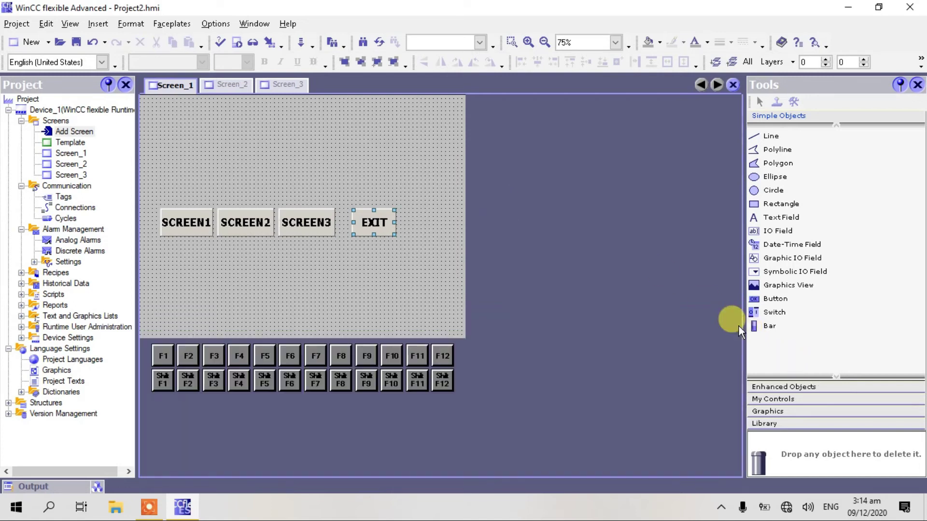
- Select and copy the SCREEN1, SCREEN2, SCREEN3 and EXIT buttons on Screen_1, and switch to Screen_2
drag(303, 230, 425, 270)
click(67, 153)
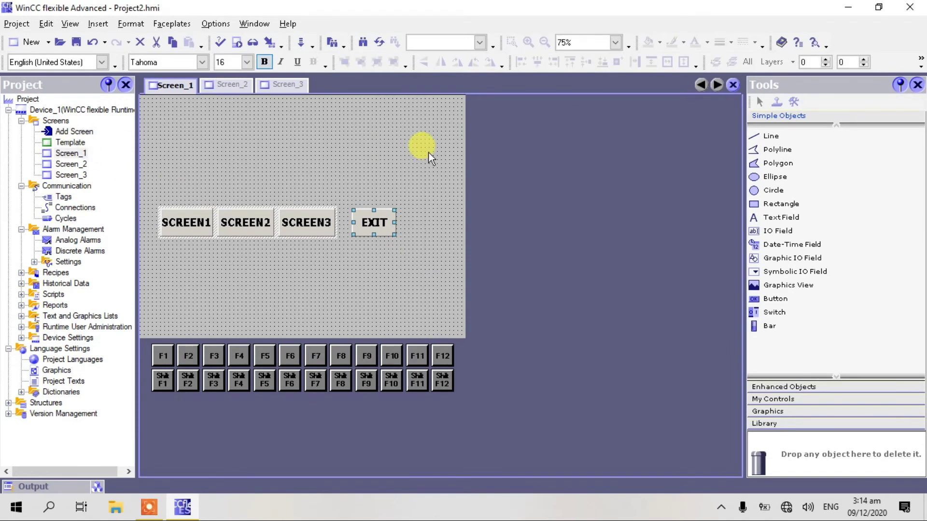
click(219, 86)
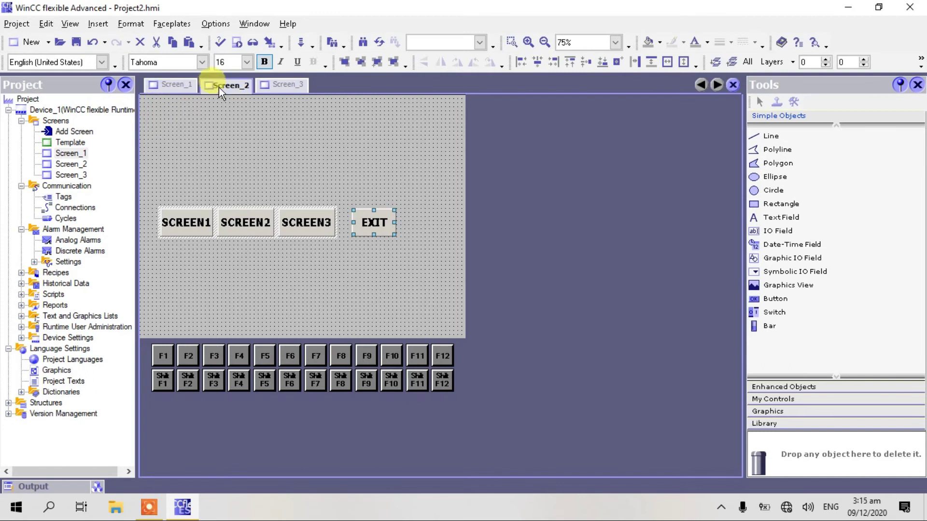
- Set Screen_2's background color to blue and paste the four copied buttons onto it
right_click(343, 178)
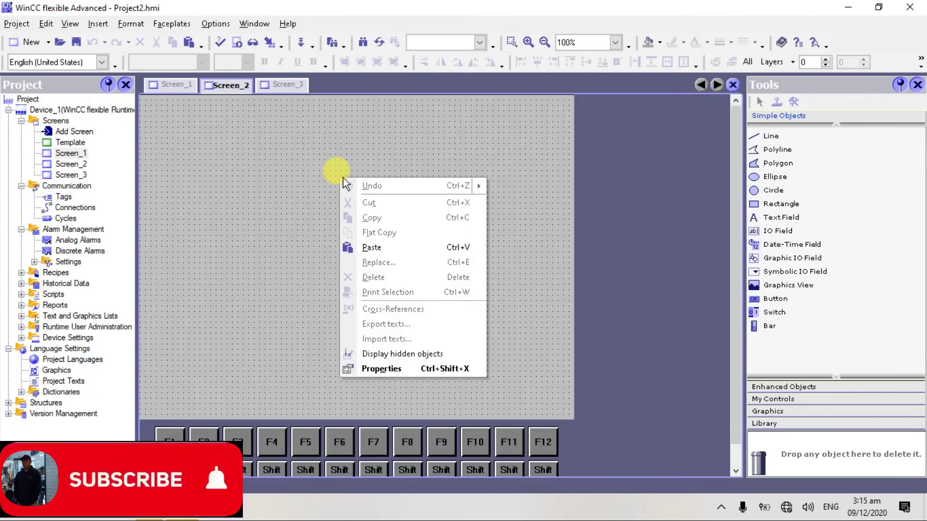
click(248, 182)
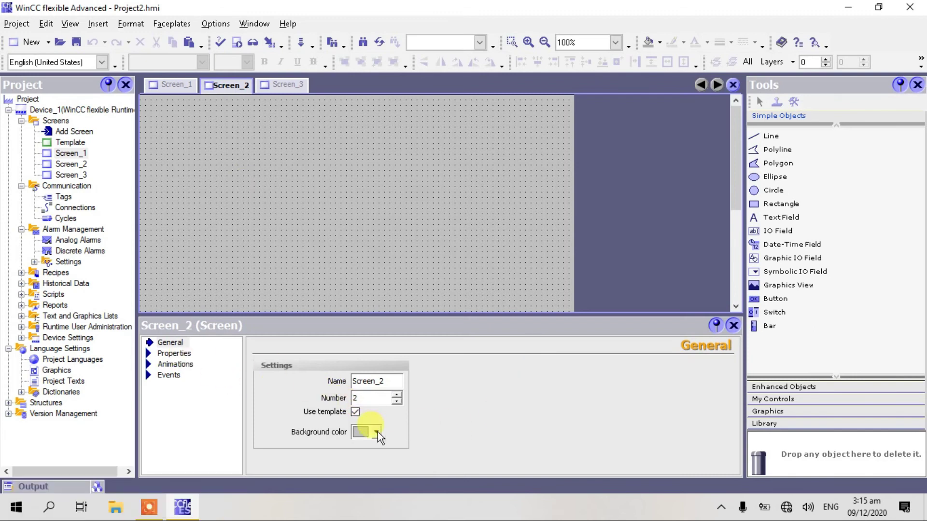
click(376, 432)
click(381, 350)
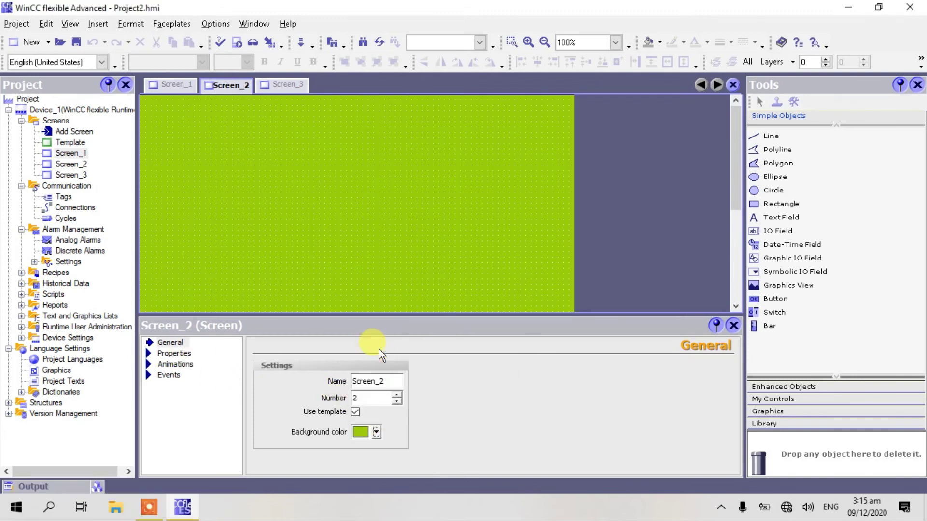
click(377, 433)
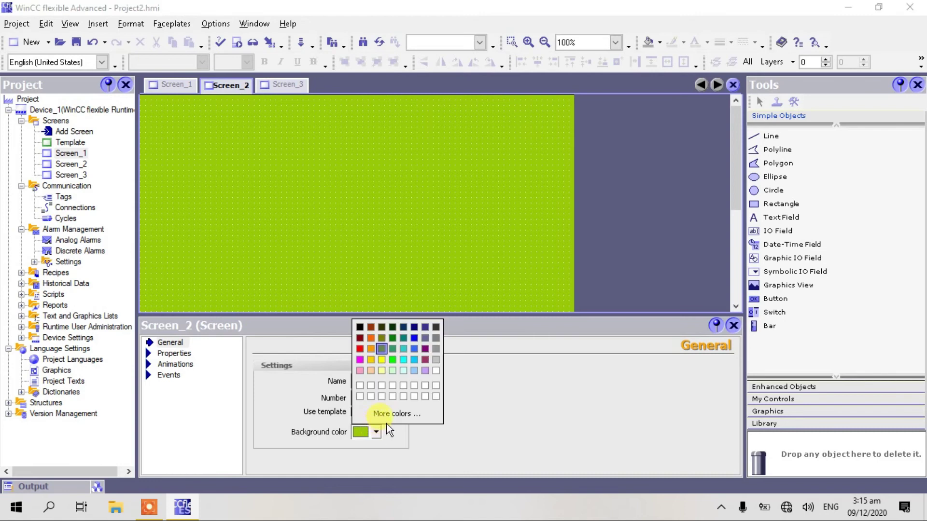
click(412, 350)
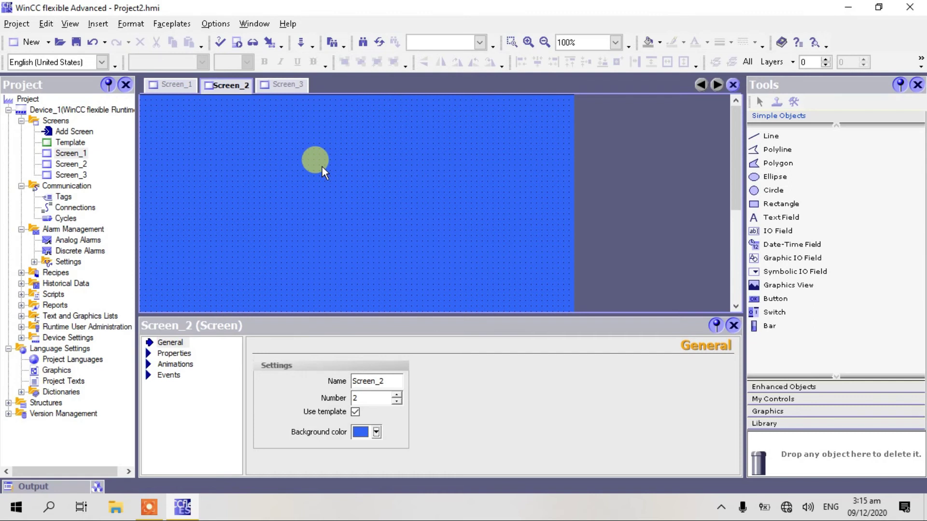
click(730, 328)
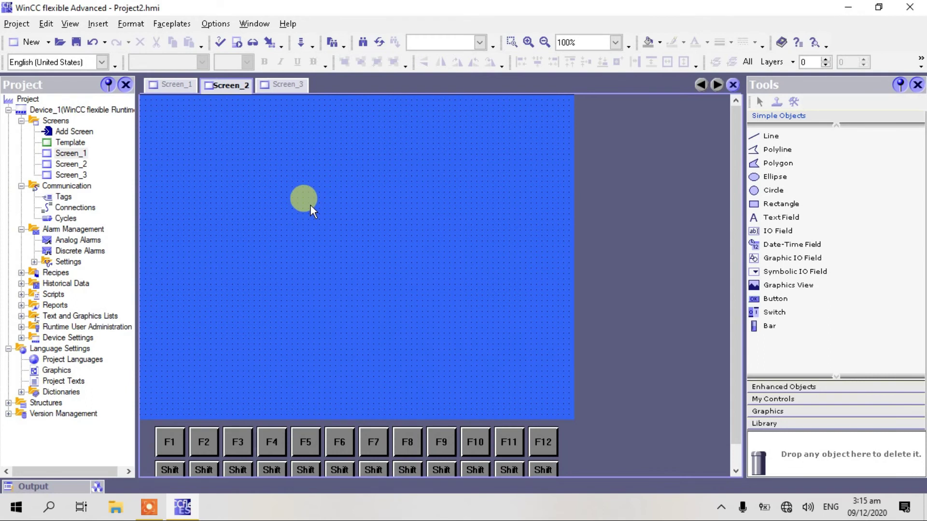
key(ctrl+v)
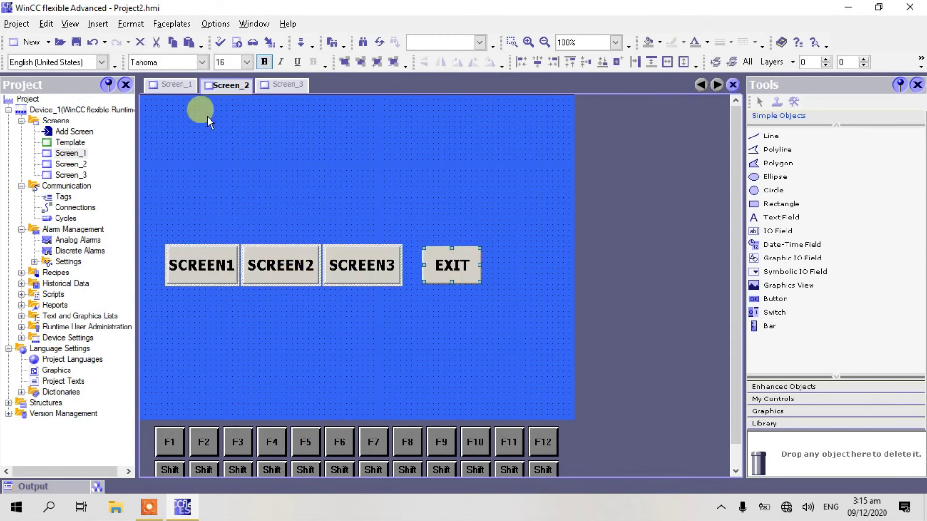
- Set Screen_3's background color to blue-gray and paste the four copied buttons onto it
click(282, 85)
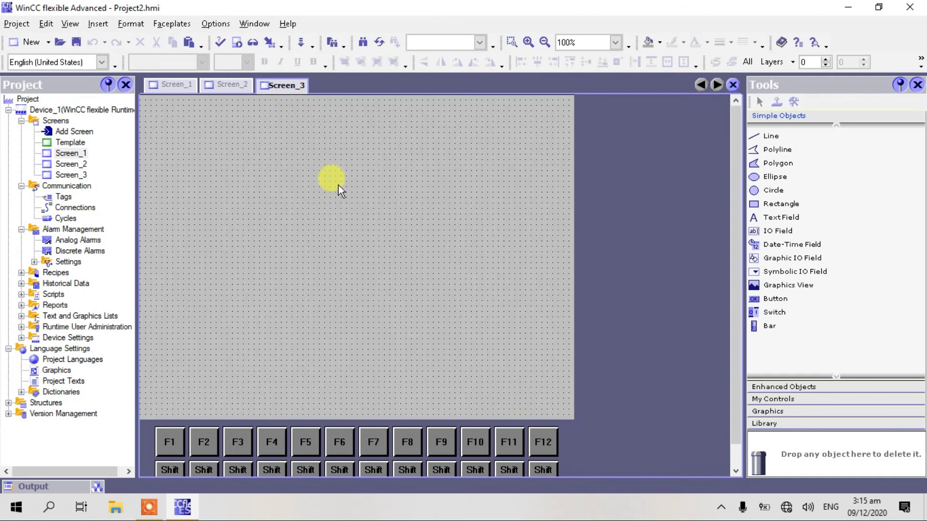
right_click(338, 210)
click(302, 184)
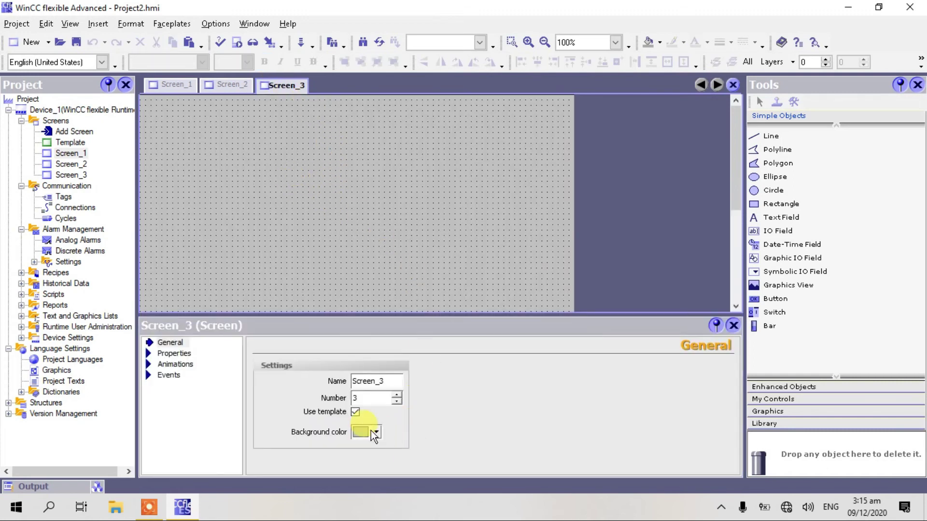
click(375, 431)
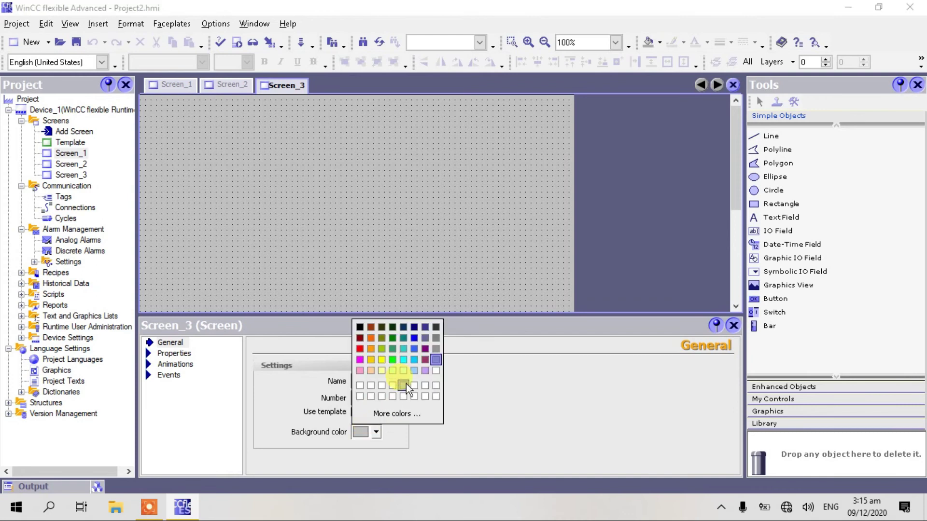
click(426, 338)
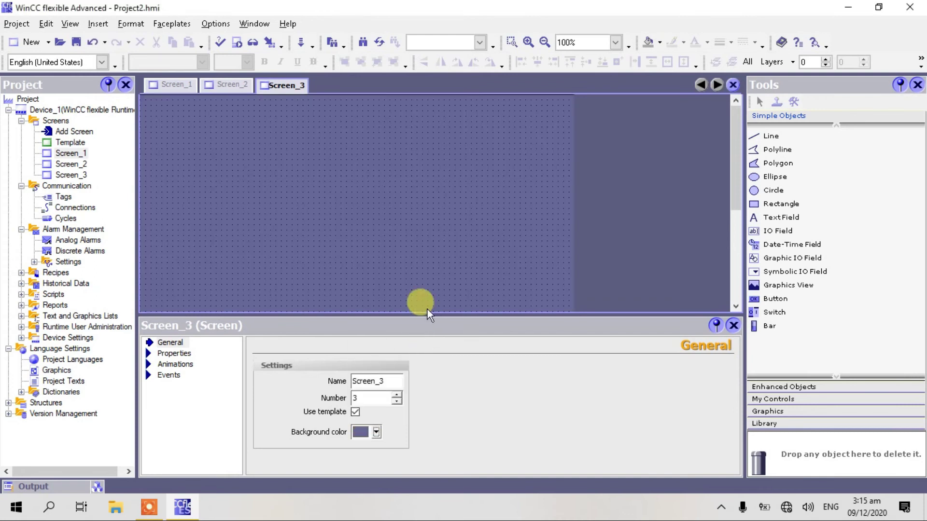
click(733, 325)
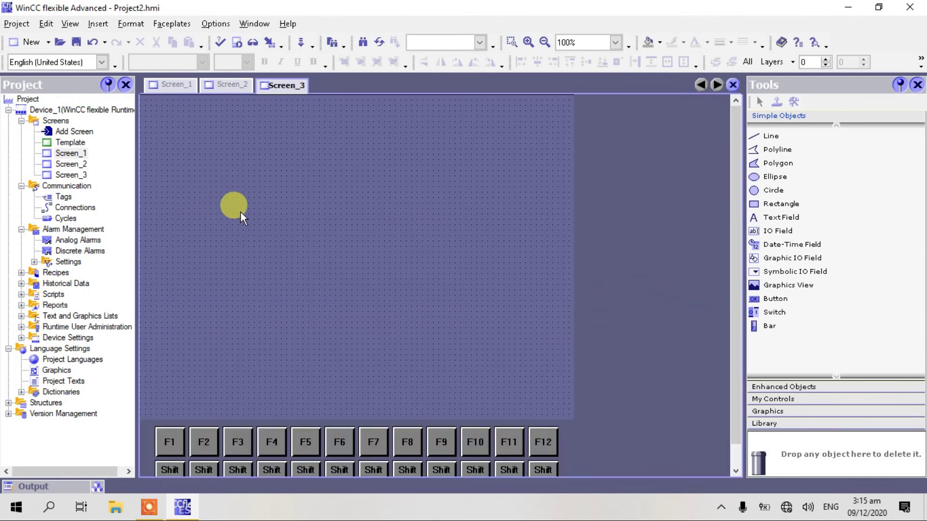
key(ctrl+v)
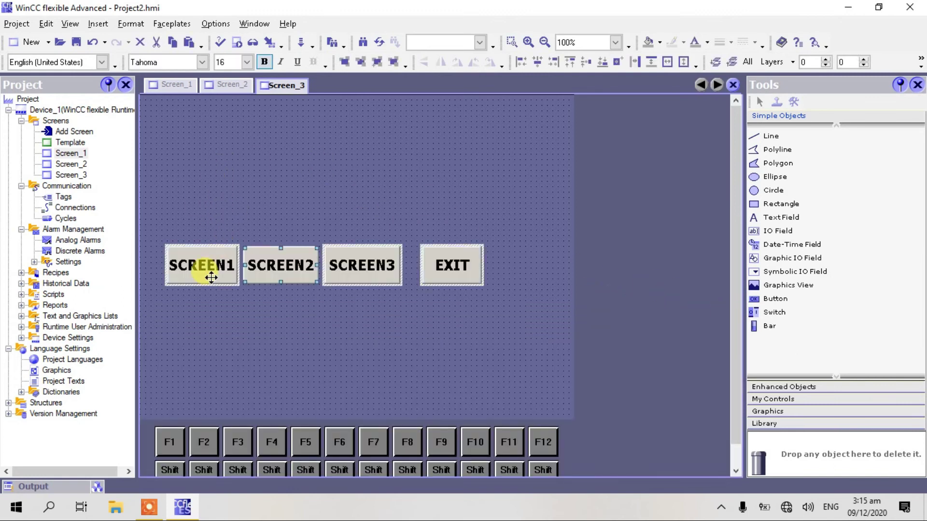
- Check the click event of the pasted SCREEN1 button on Screen_3 and close the properties
click(207, 277)
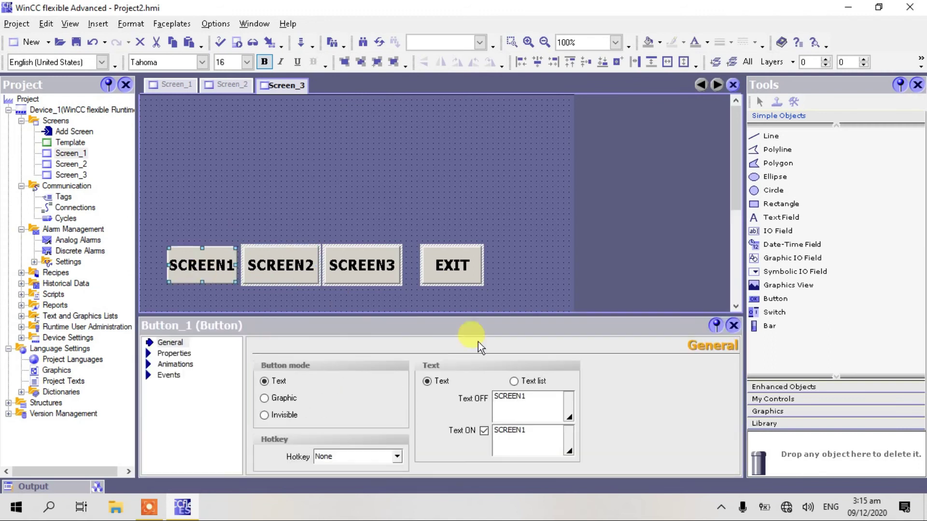
click(181, 374)
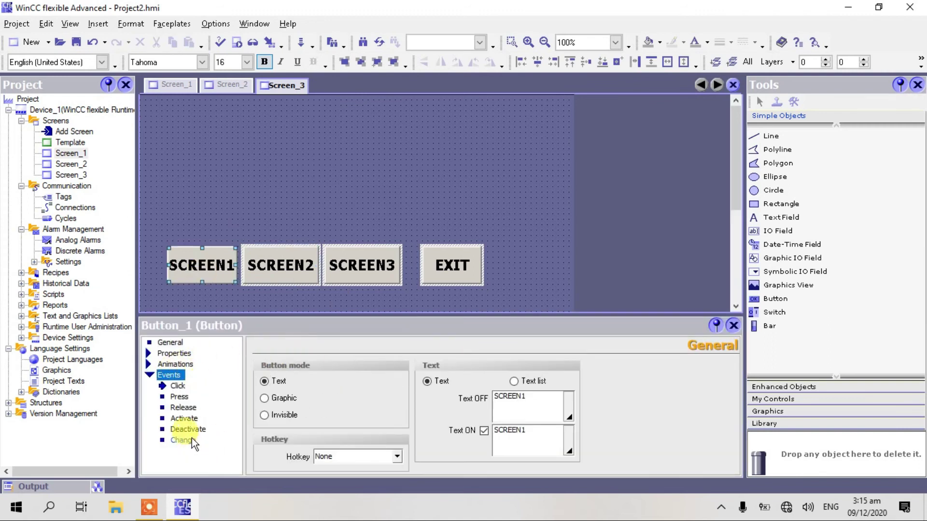
click(179, 386)
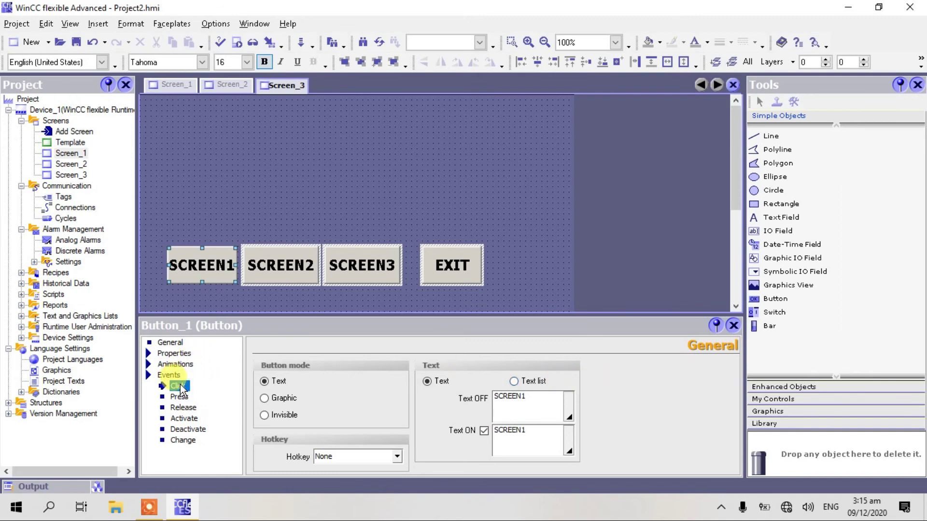
click(532, 264)
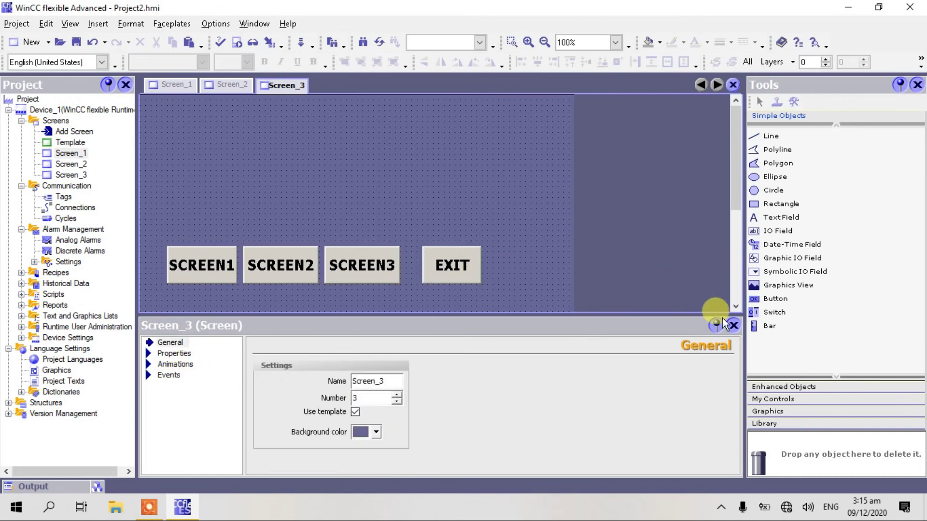
click(734, 327)
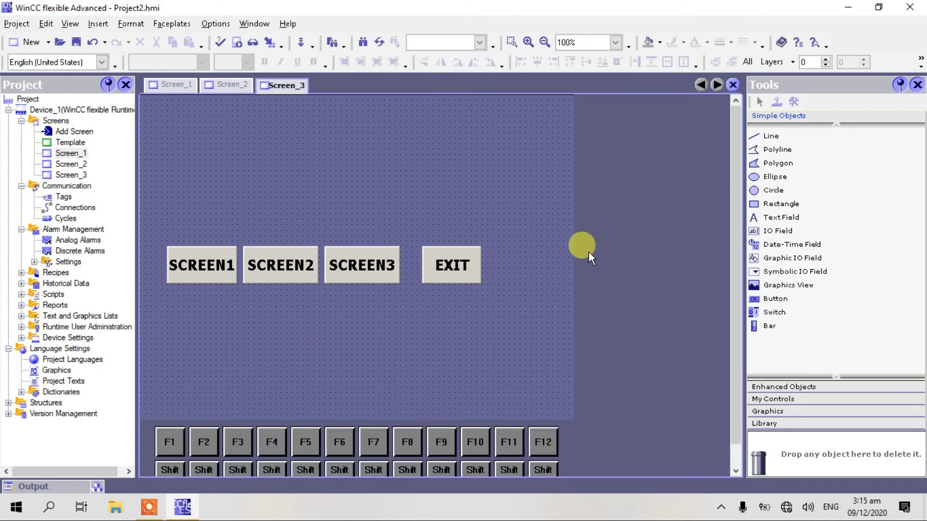
- Start the runtime, test switching between the three screens with their buttons, and leave it with EXIT
click(235, 44)
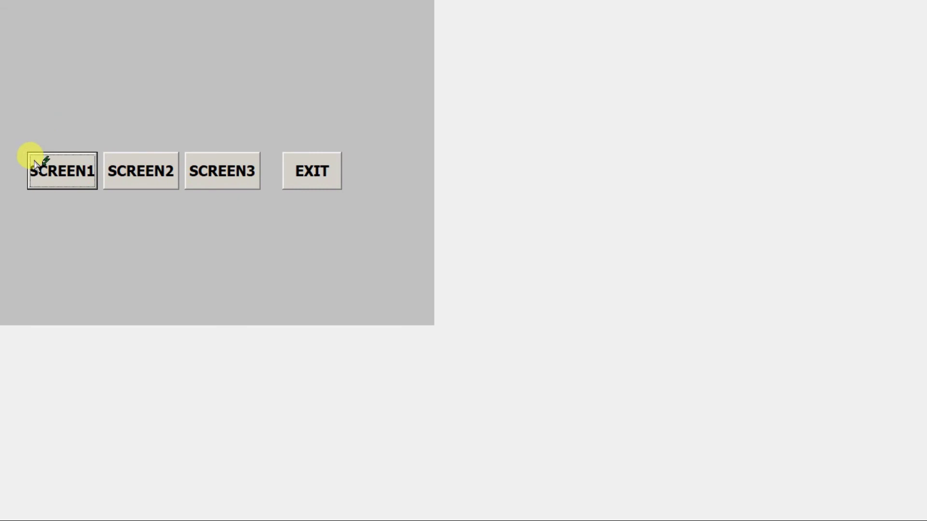
click(131, 177)
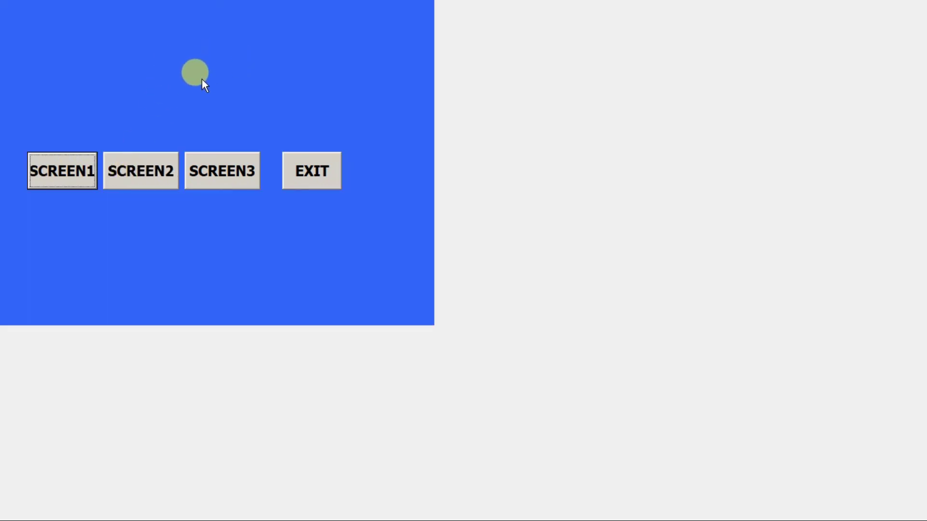
click(228, 172)
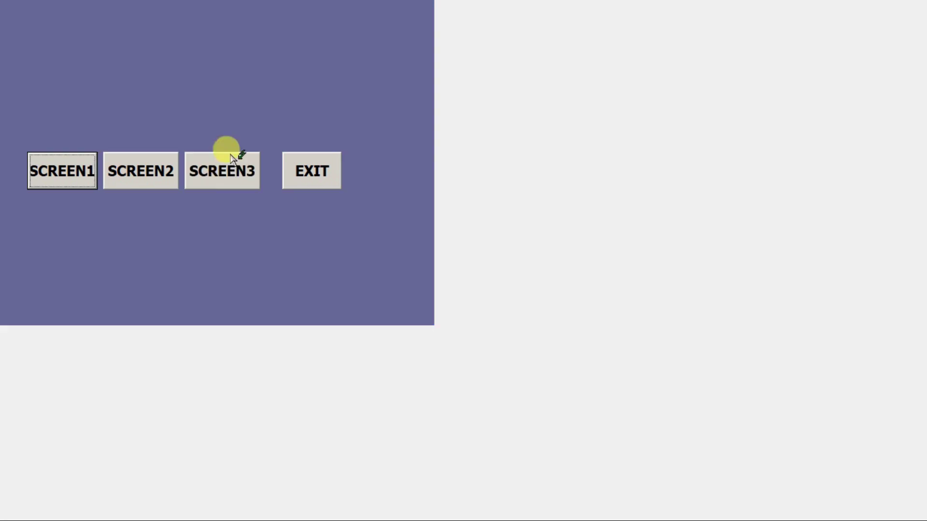
click(58, 183)
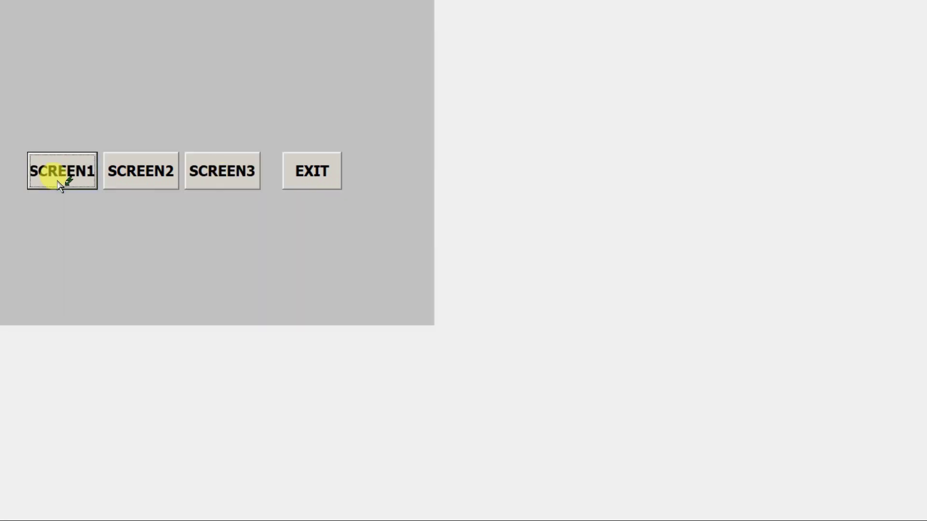
click(224, 175)
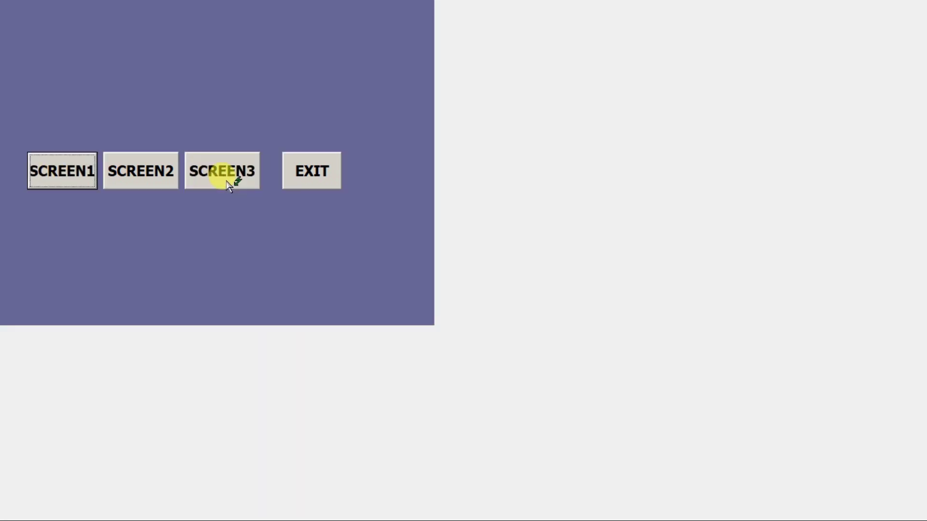
click(173, 185)
click(173, 185)
click(241, 192)
click(68, 177)
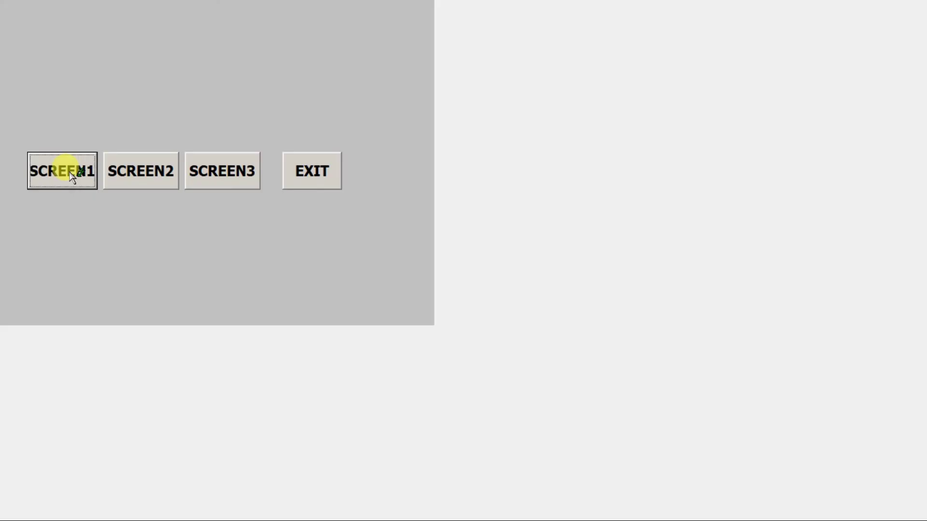
click(135, 177)
click(231, 182)
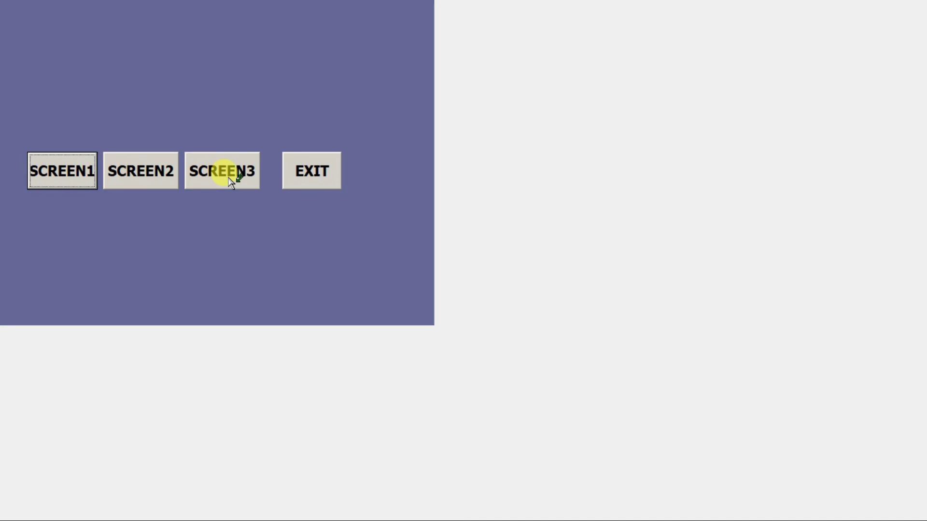
click(312, 181)
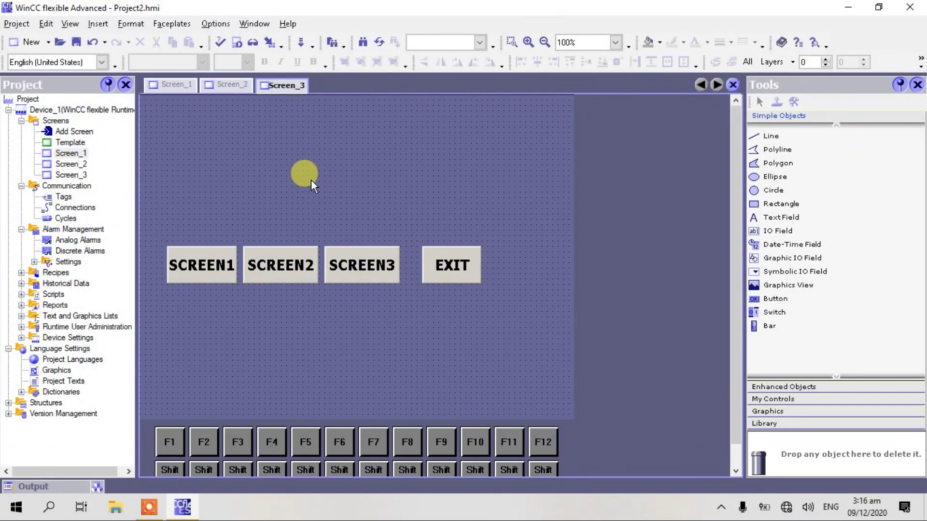
- Run the project again, retest the three screen buttons in varying order, and stop the runtime with EXIT
click(239, 45)
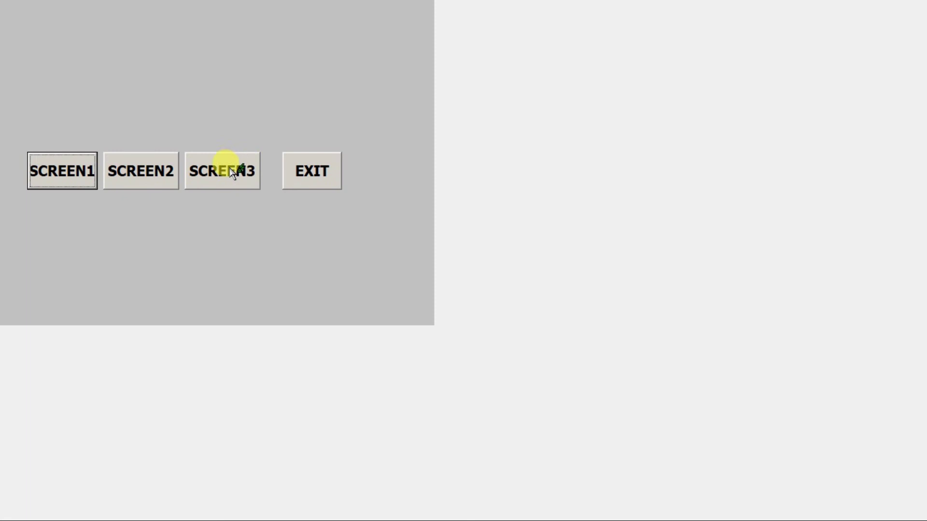
click(232, 171)
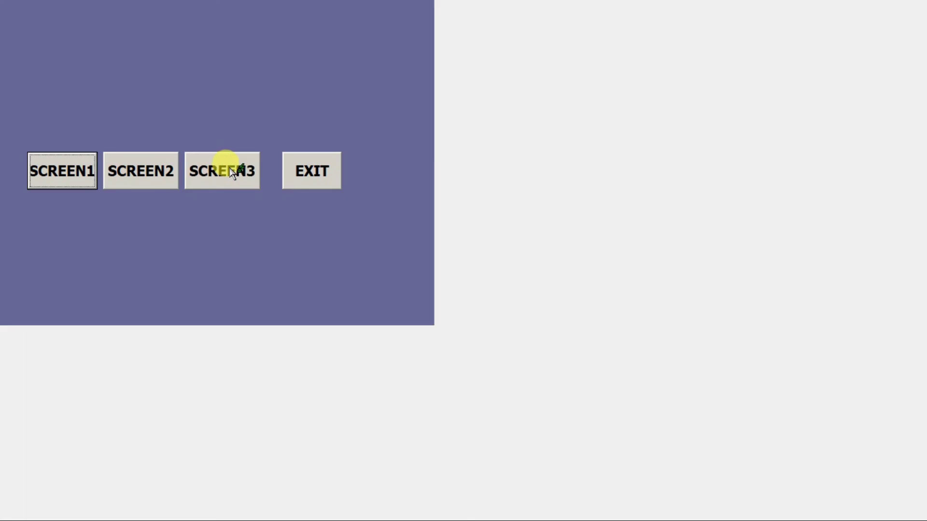
click(164, 172)
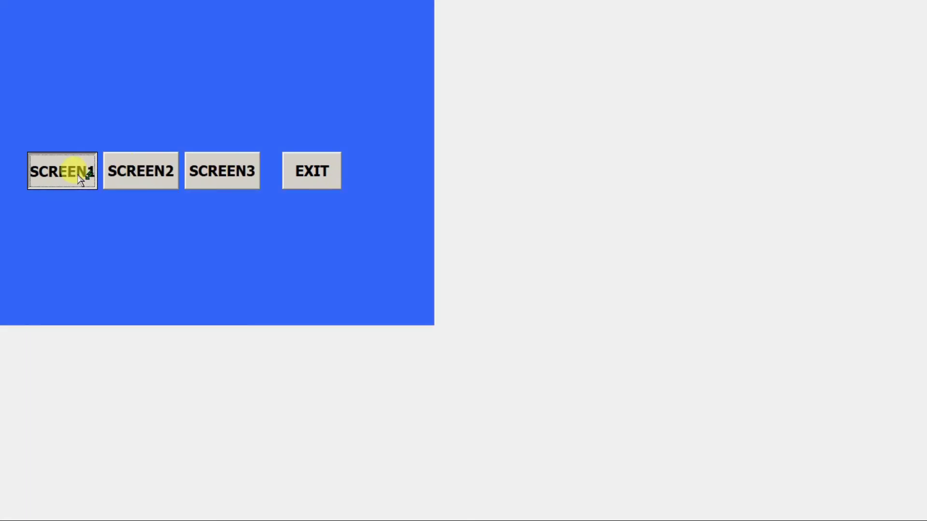
click(79, 175)
click(161, 174)
click(227, 172)
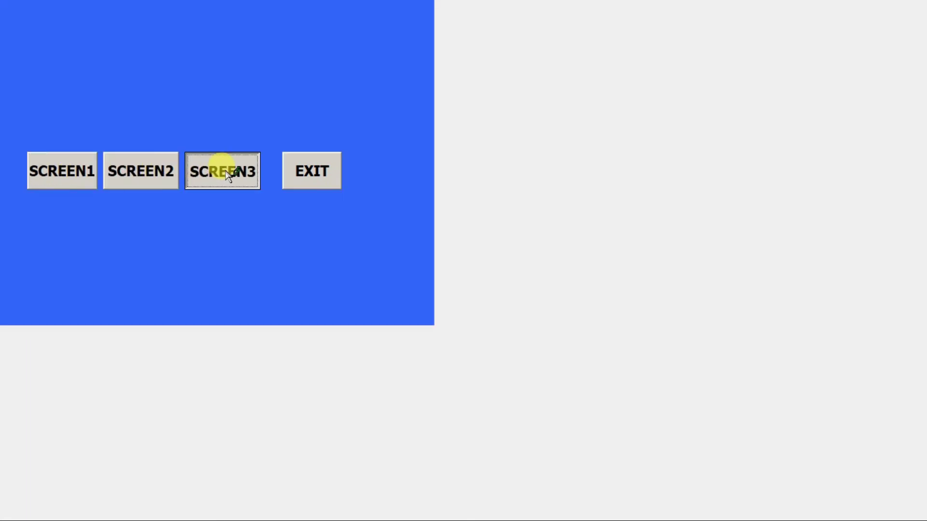
click(139, 171)
click(78, 171)
click(311, 169)
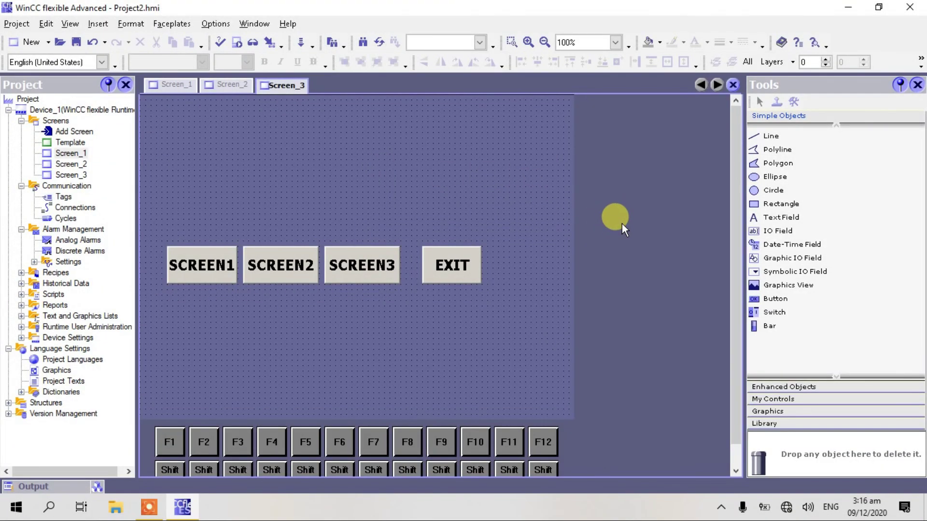
click(150, 507)
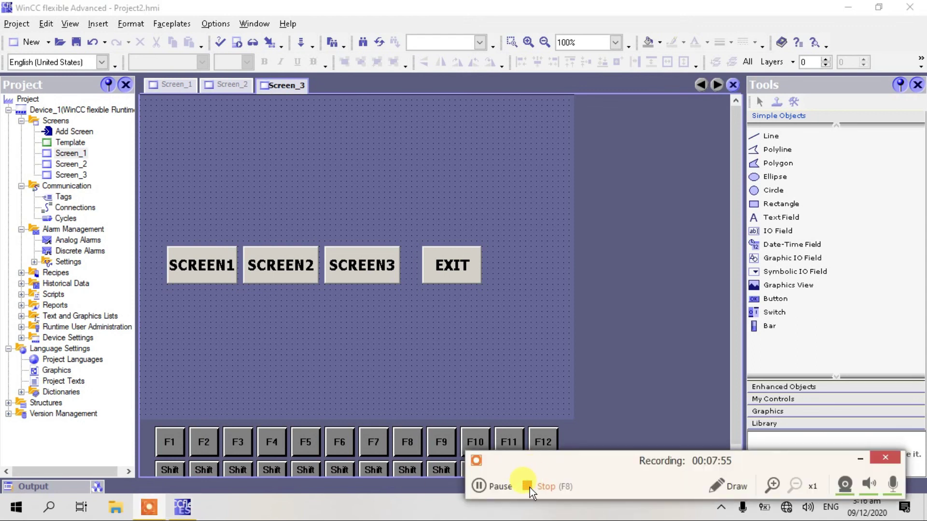